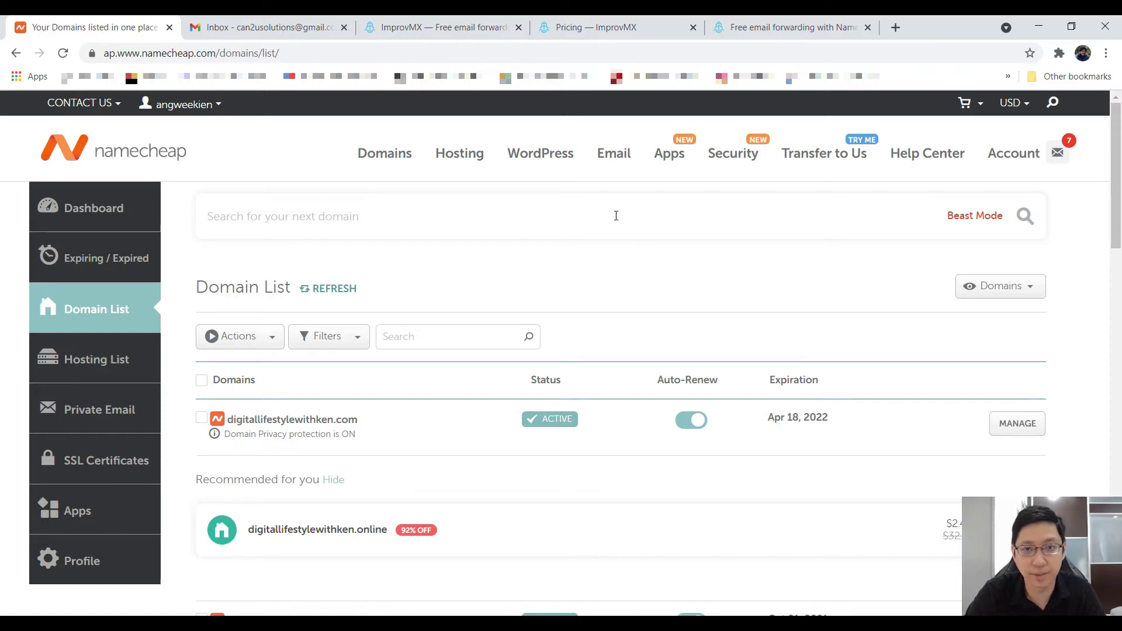
Step: Move between the Namecheap and ImprovMX tabs and end on ImprovMX's Free/$9/$49 pricing page
{"action": "left_click", "coordinate": [407, 18]}
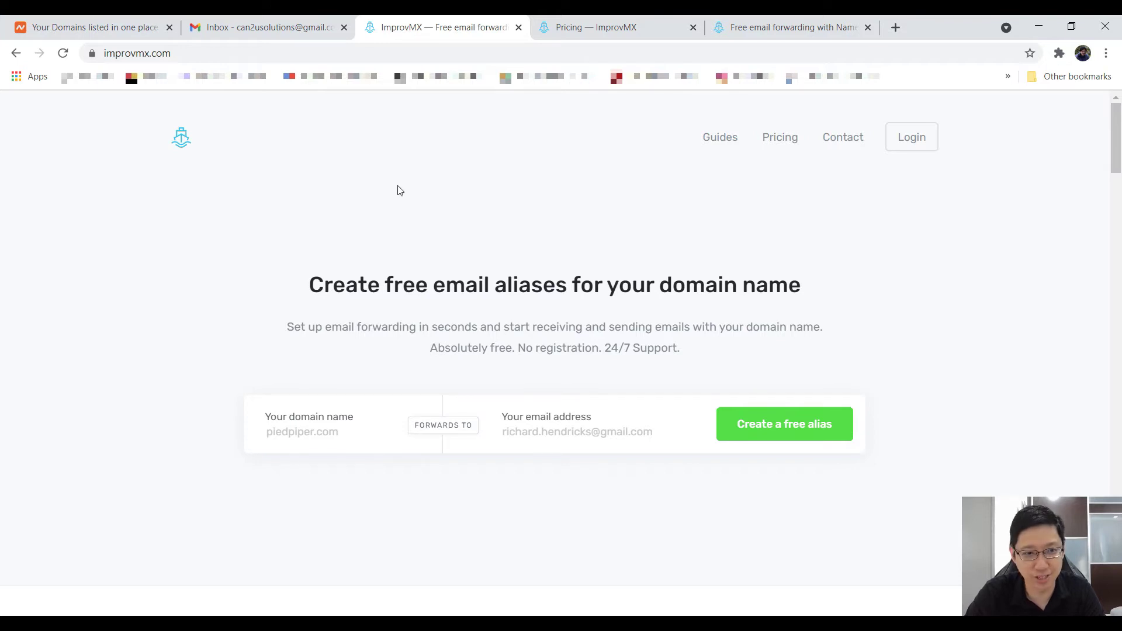
{"action": "left_click", "coordinate": [99, 21]}
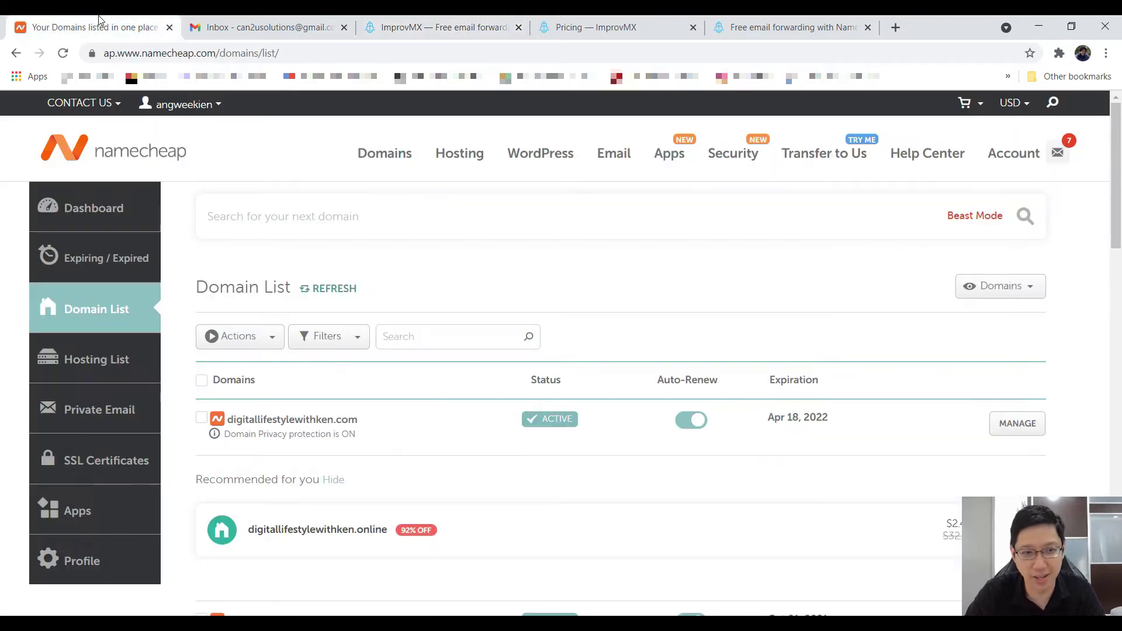
{"action": "left_click", "coordinate": [456, 22]}
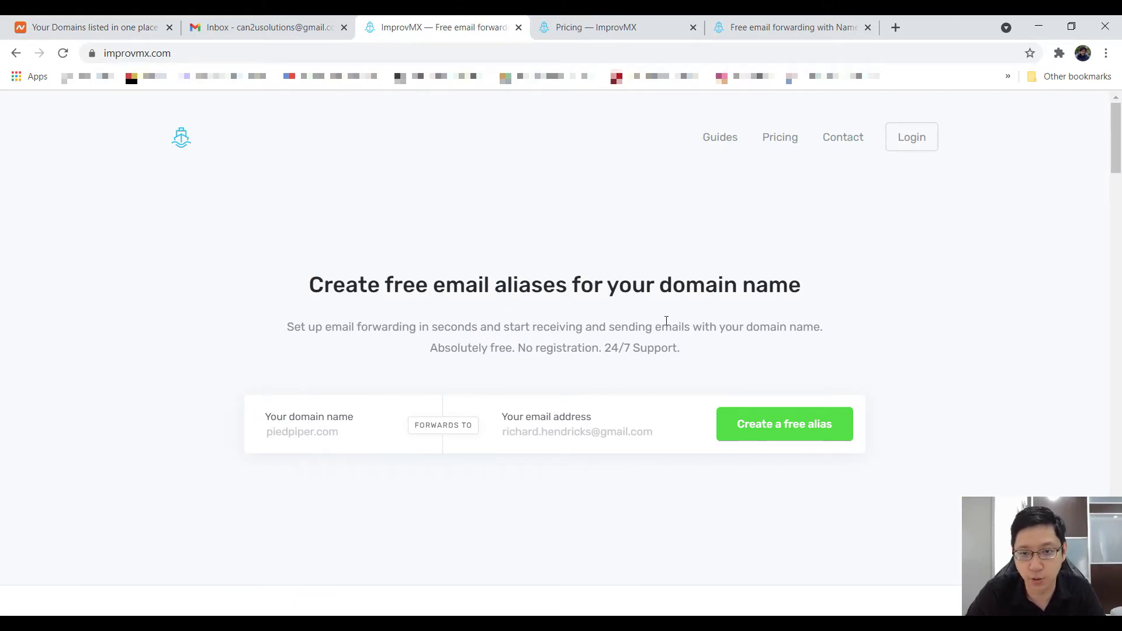
{"action": "left_click", "coordinate": [586, 23]}
{"action": "left_click", "coordinate": [445, 27]}
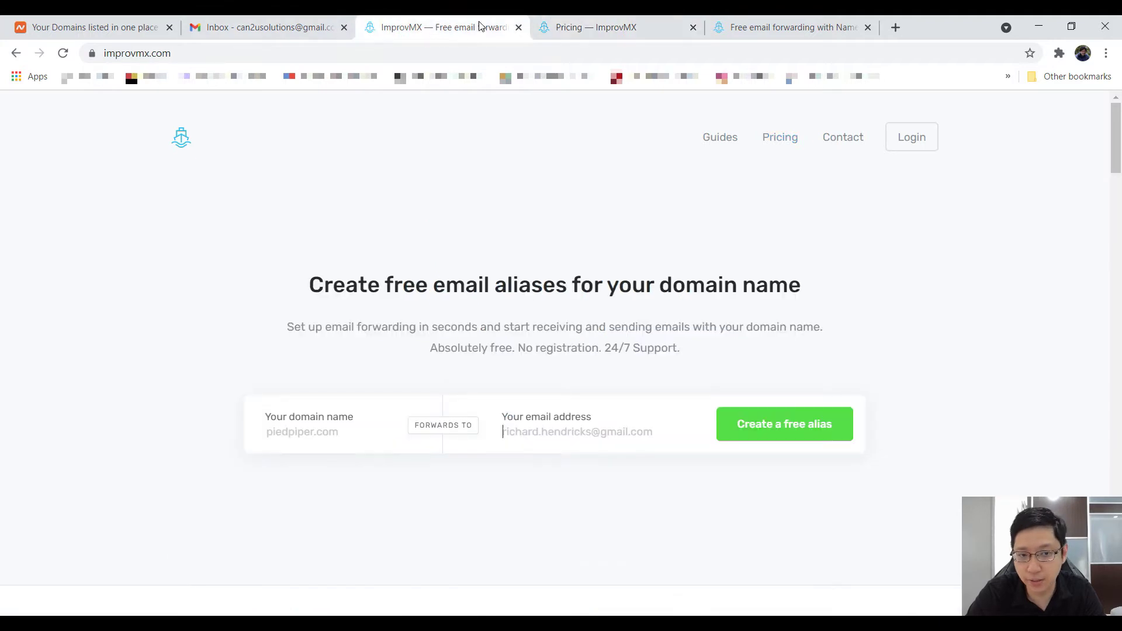
{"action": "left_click", "coordinate": [605, 22]}
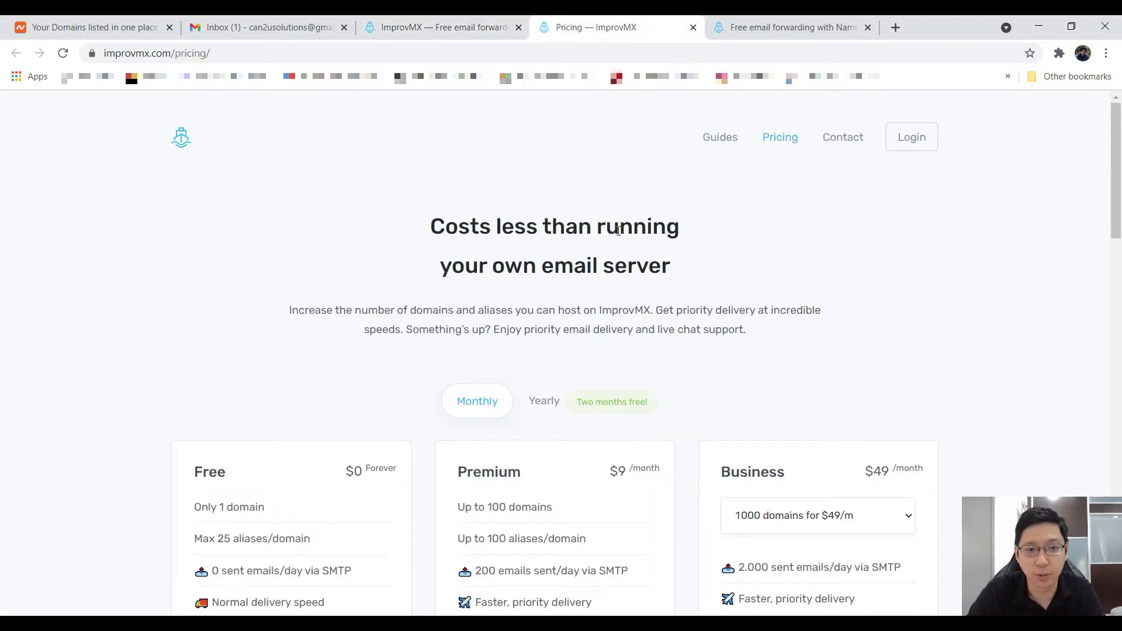
Step: Scroll through the plan features, then return to the ImprovMX home page's alias form
{"action": "scroll", "coordinate": [438, 175], "scroll_direction": "down", "scroll_amount": 5}
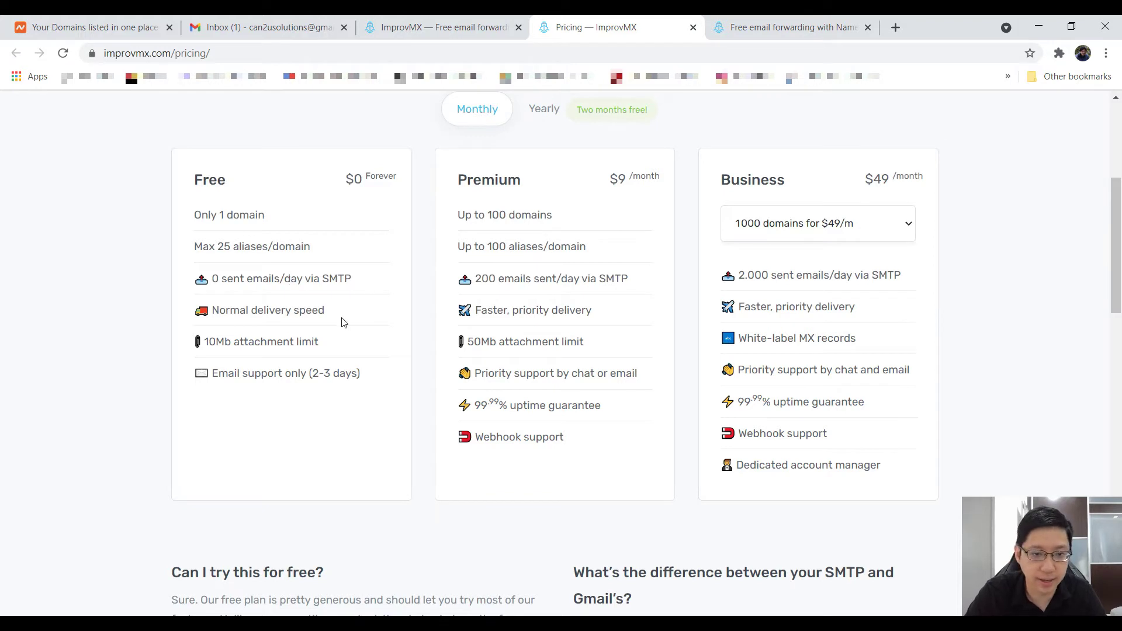
{"action": "scroll", "coordinate": [512, 400], "scroll_direction": "up", "scroll_amount": 5}
{"action": "scroll", "coordinate": [549, 399], "scroll_direction": "down", "scroll_amount": 20}
{"action": "scroll", "coordinate": [549, 399], "scroll_direction": "up", "scroll_amount": 20}
{"action": "left_click", "coordinate": [483, 24]}
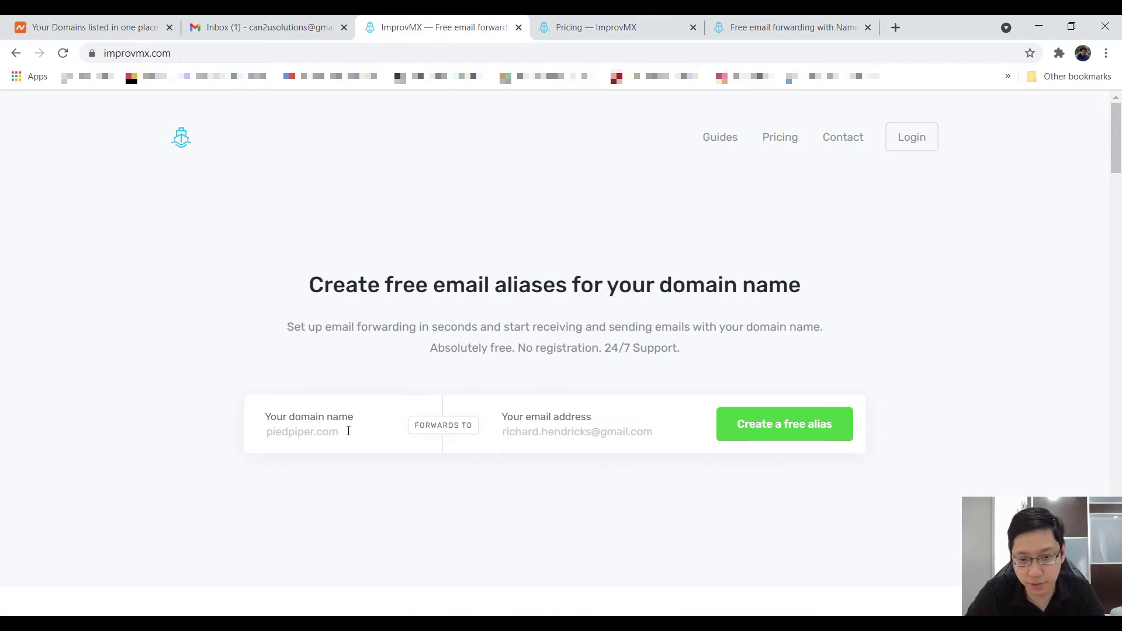
Step: Create a free alias forwarding digitallifestylewithken.com to the owner's Gmail address
{"action": "left_click", "coordinate": [139, 17]}
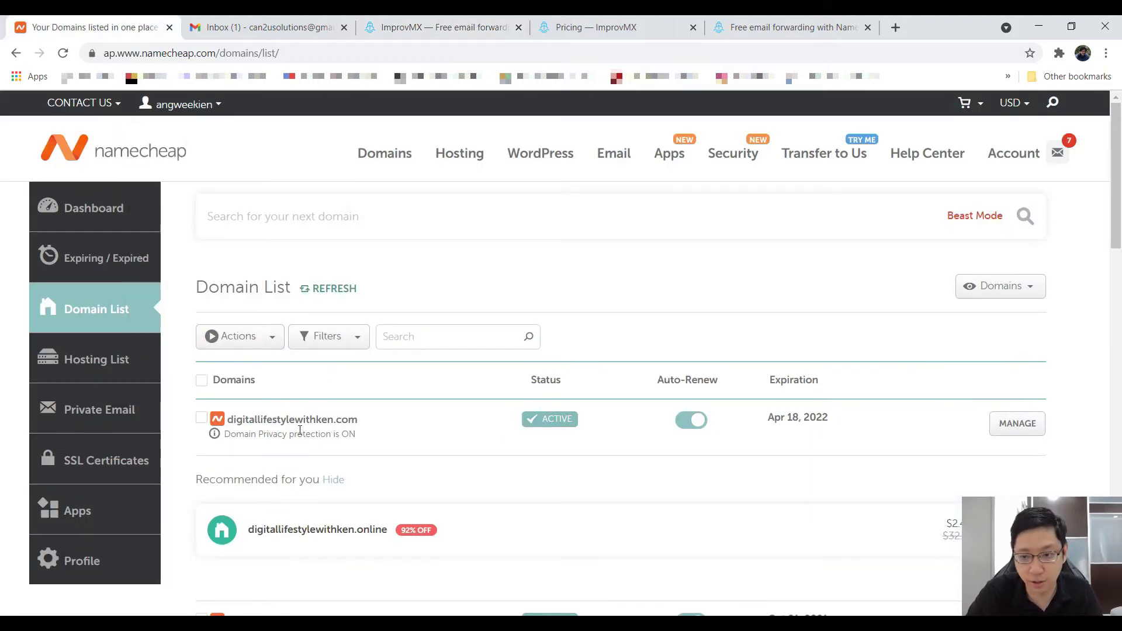
{"action": "left_click", "coordinate": [434, 28]}
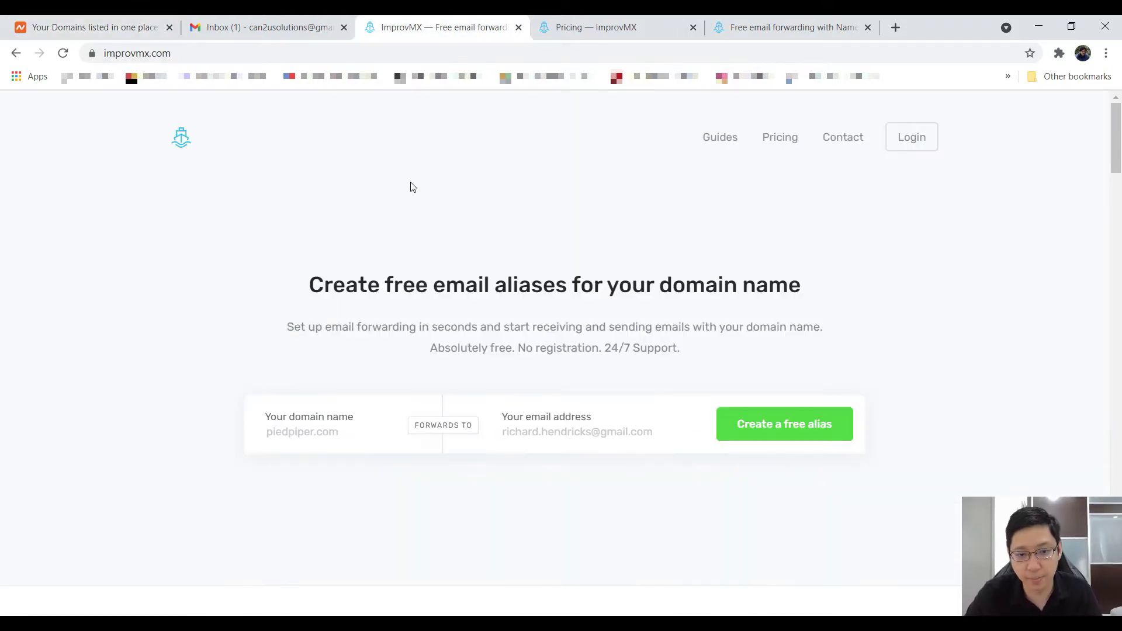
{"action": "left_click", "coordinate": [338, 429]}
{"action": "type", "text": "digitallifestylewithken.com"}
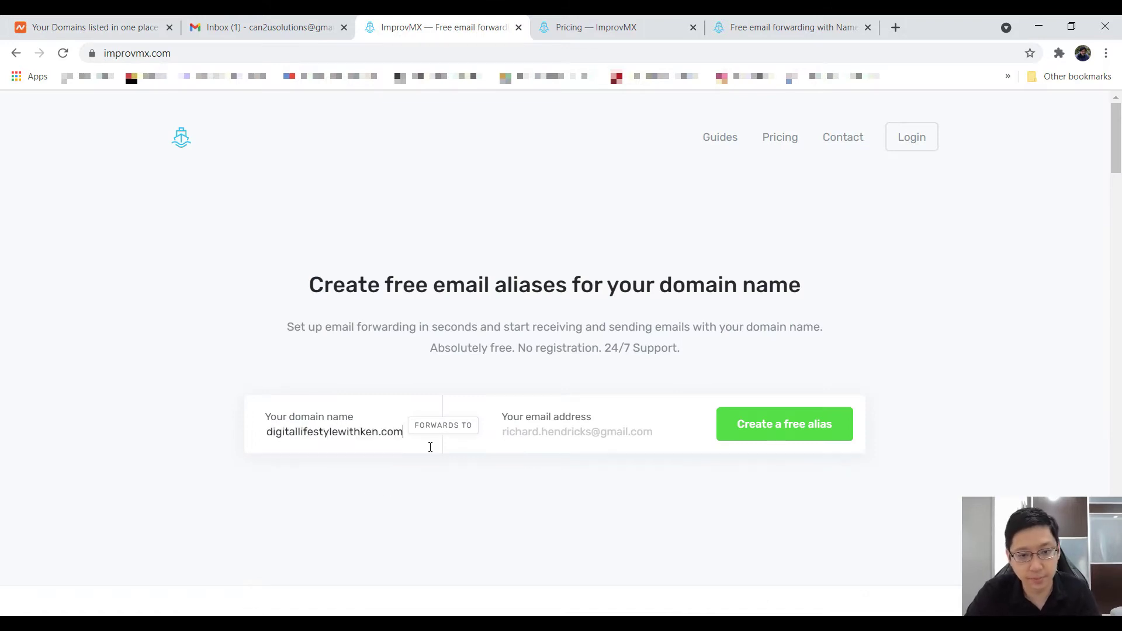
{"action": "left_click", "coordinate": [571, 433]}
{"action": "type", "text": "Can"}
{"action": "key", "text": "Down"}
{"action": "key", "text": "Return"}
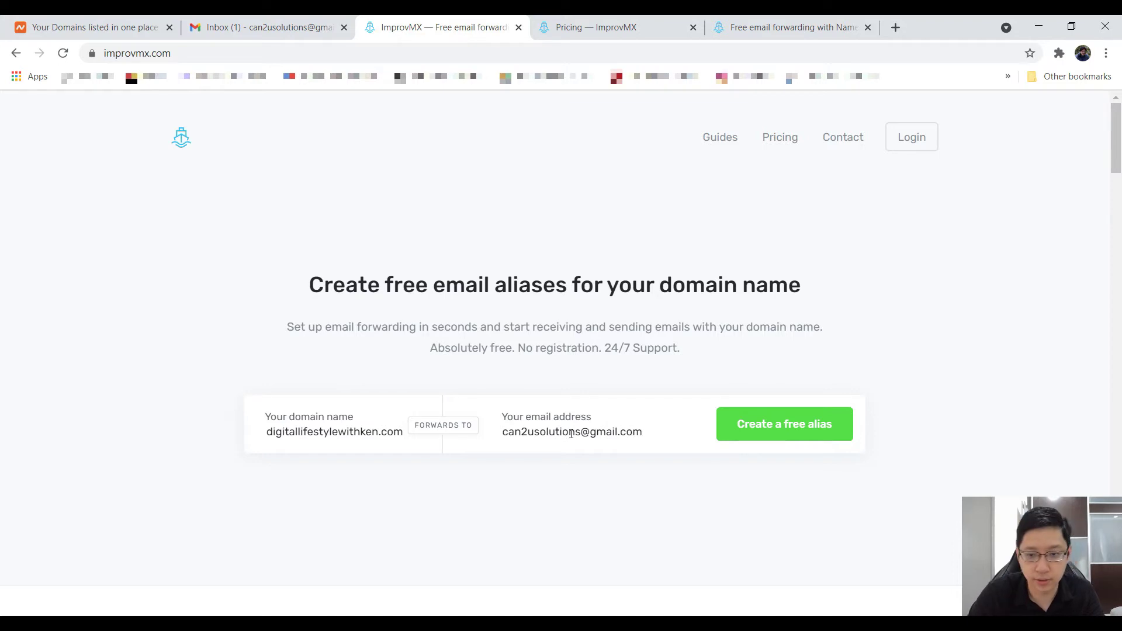
{"action": "left_click", "coordinate": [796, 438]}
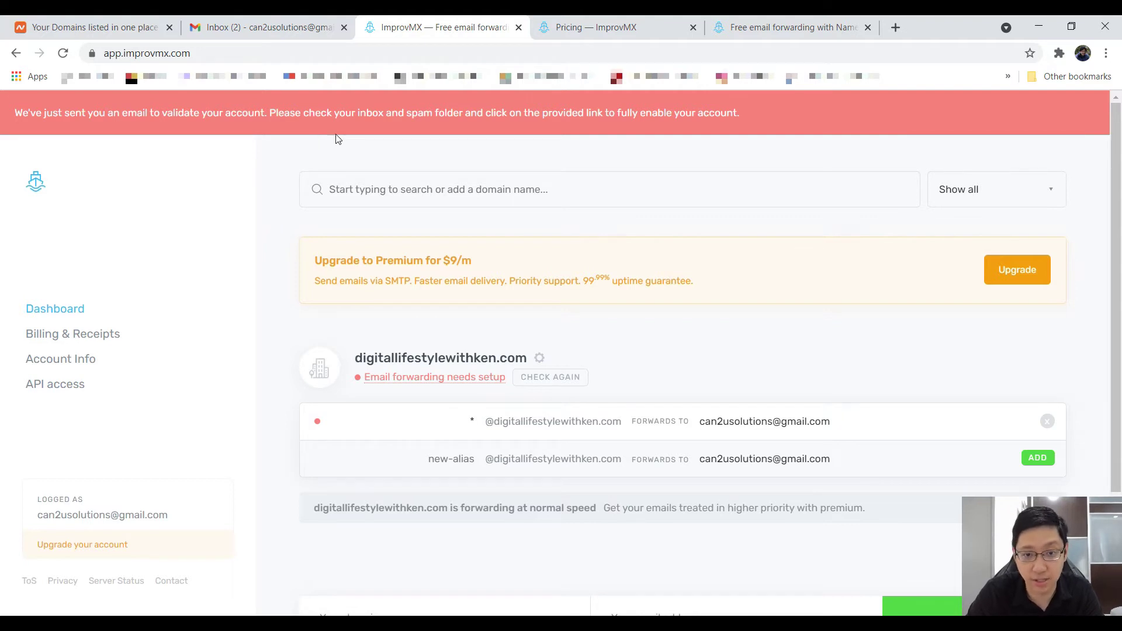
Step: Validate the ImprovMX account from the Gmail email, accepting the Terms and declining feature emails
{"action": "key", "text": "ctrl+shift+Tab"}
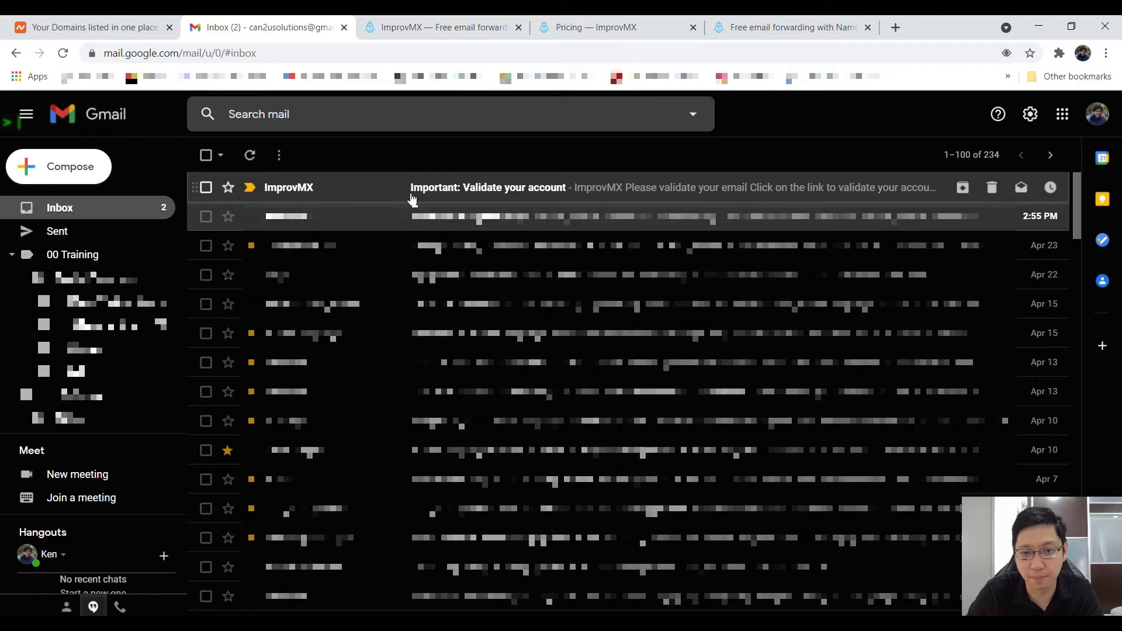
{"action": "left_click", "coordinate": [544, 187]}
{"action": "scroll", "coordinate": [664, 290], "scroll_direction": "down", "scroll_amount": 3}
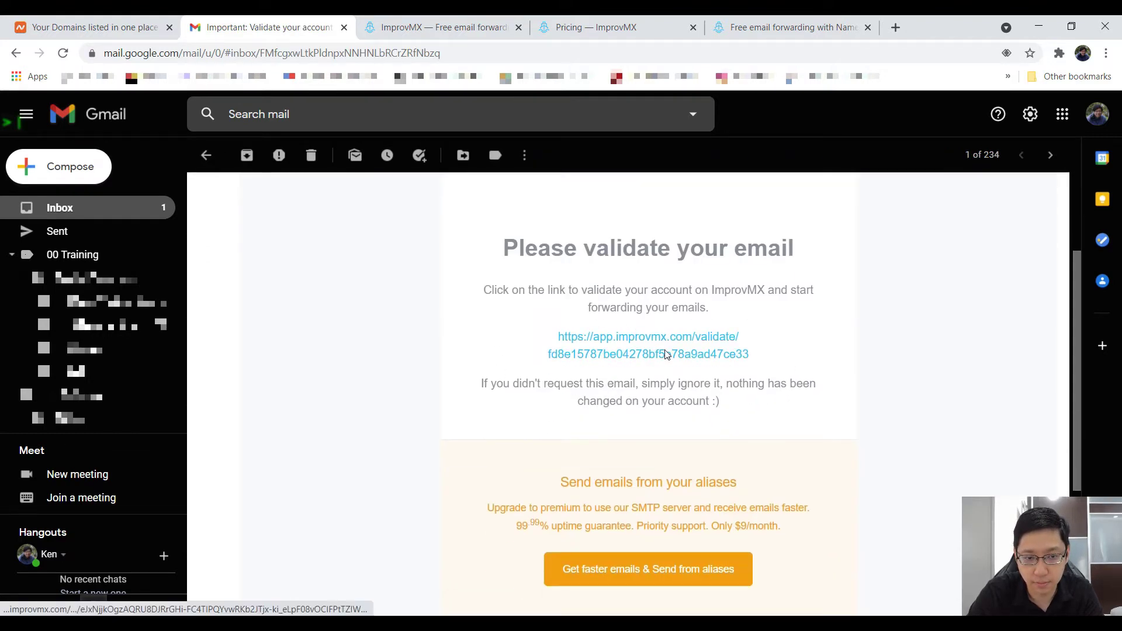
{"action": "left_click", "coordinate": [665, 355]}
{"action": "left_click", "coordinate": [427, 414]}
{"action": "left_click", "coordinate": [426, 449]}
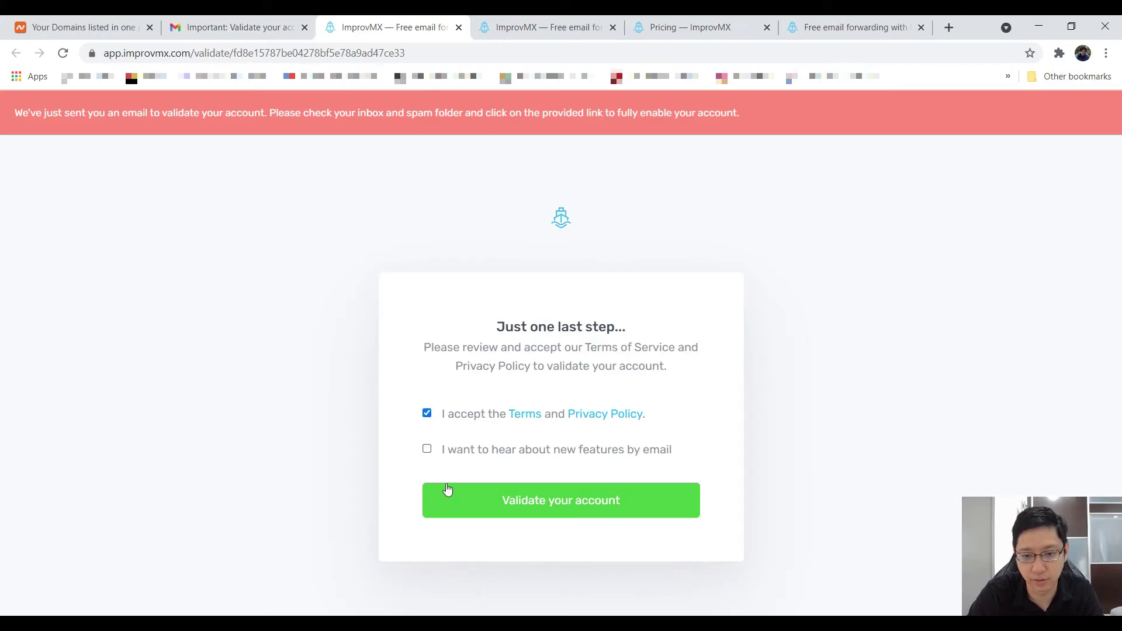
{"action": "left_click", "coordinate": [605, 500]}
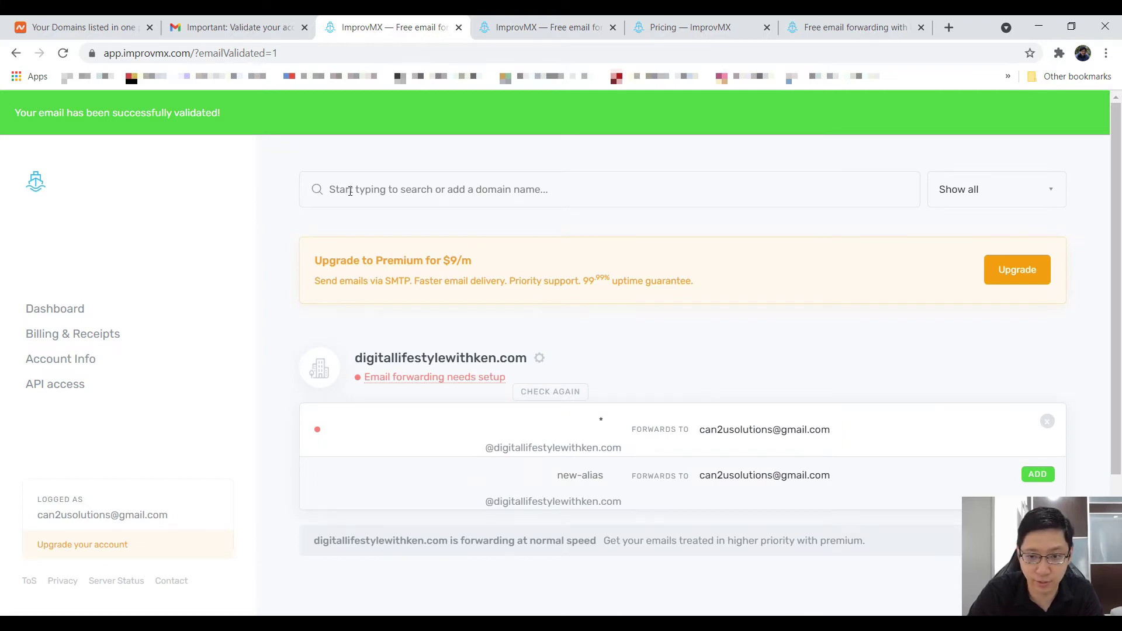
Step: Give the first alias a personal name and review the required mx1/mx2.improvmx.com DNS records
{"action": "scroll", "coordinate": [884, 250], "scroll_direction": "down", "scroll_amount": 3}
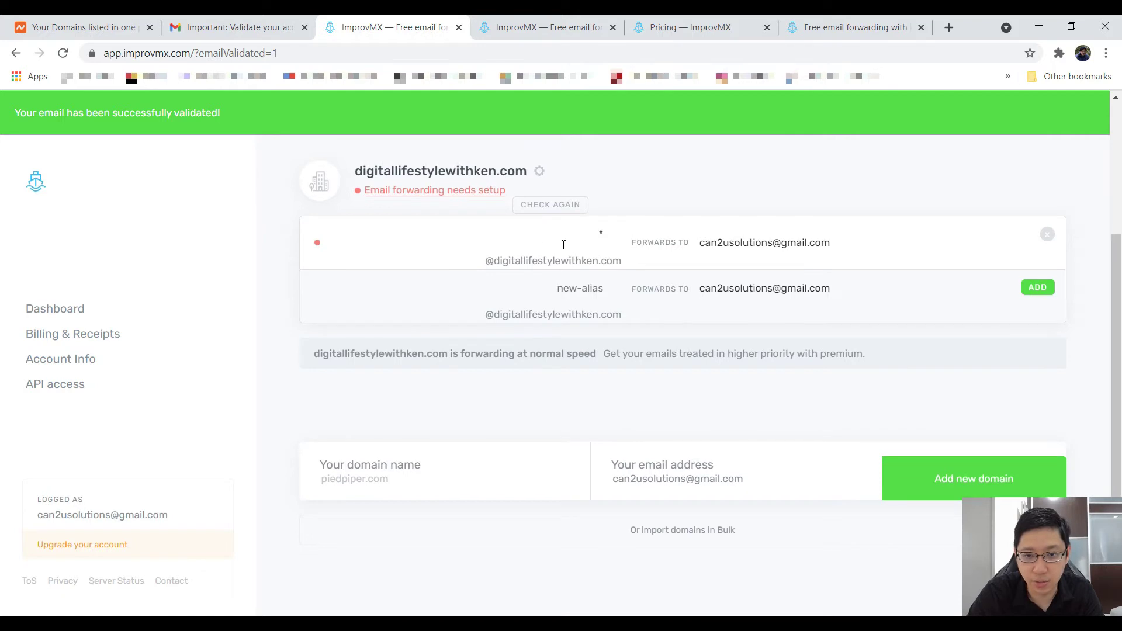
{"action": "type", "text": "ken.ang"}
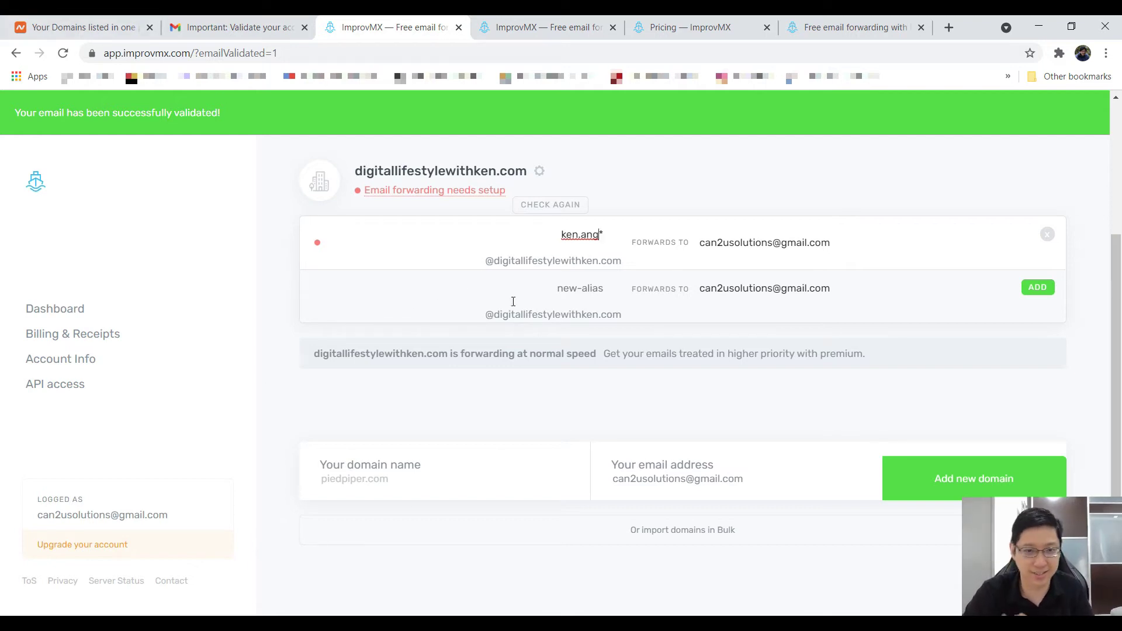
{"action": "left_click", "coordinate": [444, 198]}
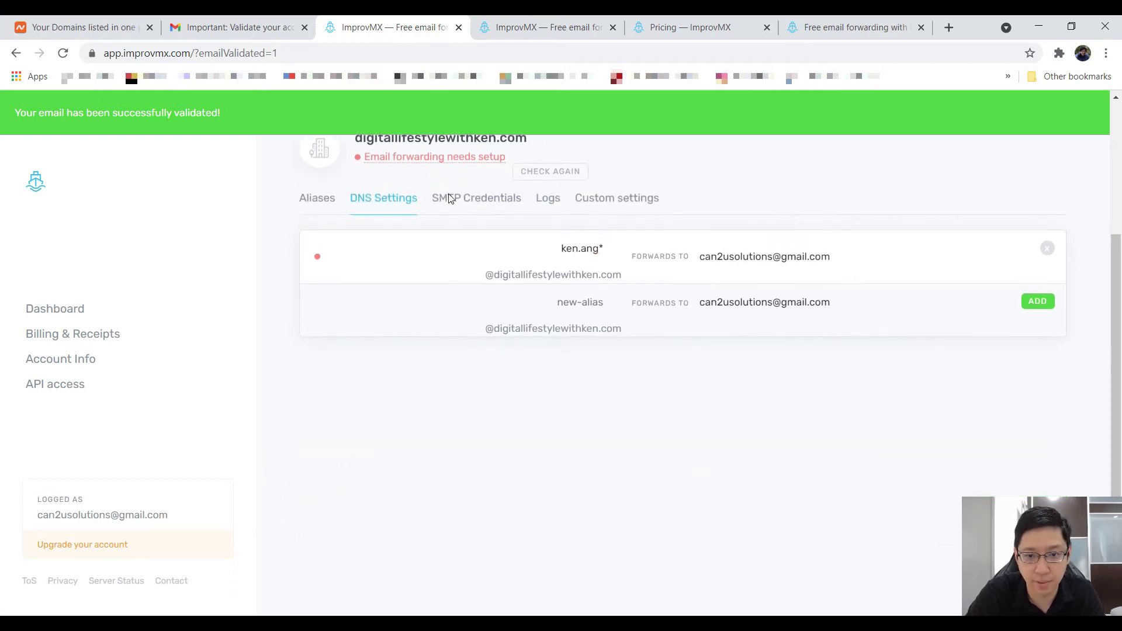
{"action": "scroll", "coordinate": [783, 219], "scroll_direction": "down", "scroll_amount": 1}
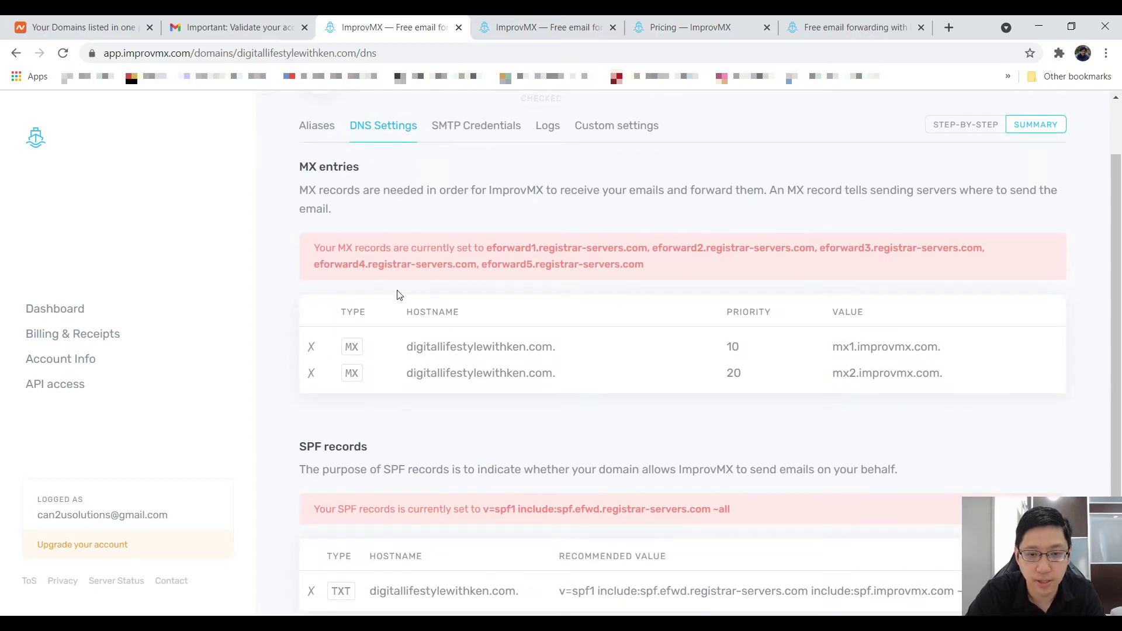
{"action": "left_click_drag", "start_coordinate": [697, 276], "coordinate": [461, 248]}
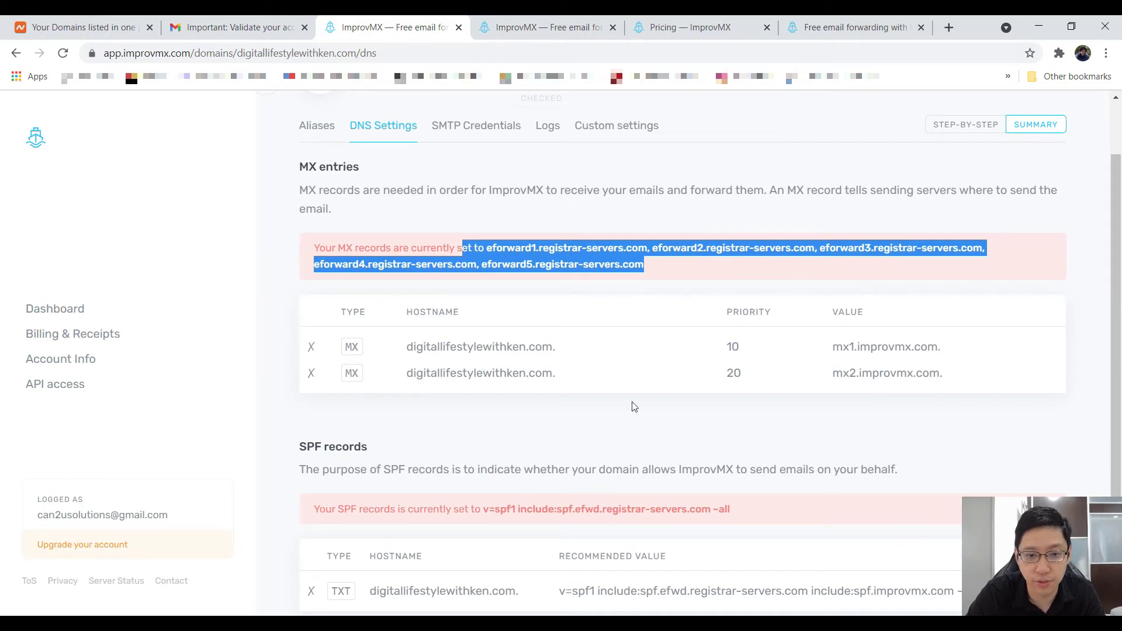
{"action": "left_click", "coordinate": [113, 20]}
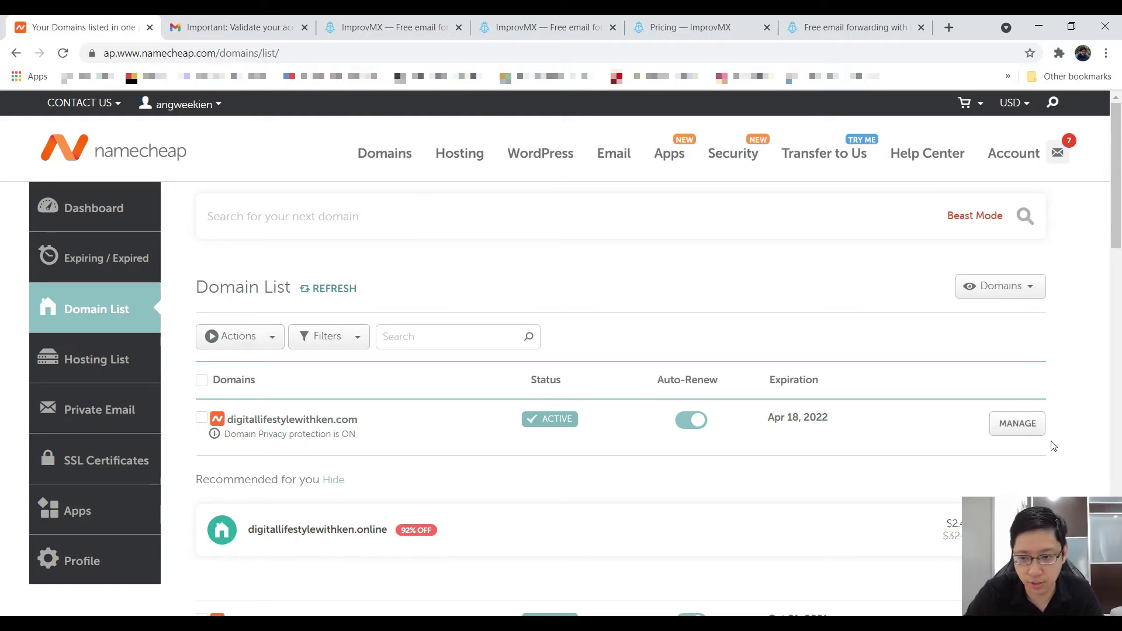
Step: Open the Advanced DNS records for digitallifestylewithken.com in Namecheap
{"action": "left_click", "coordinate": [1015, 425]}
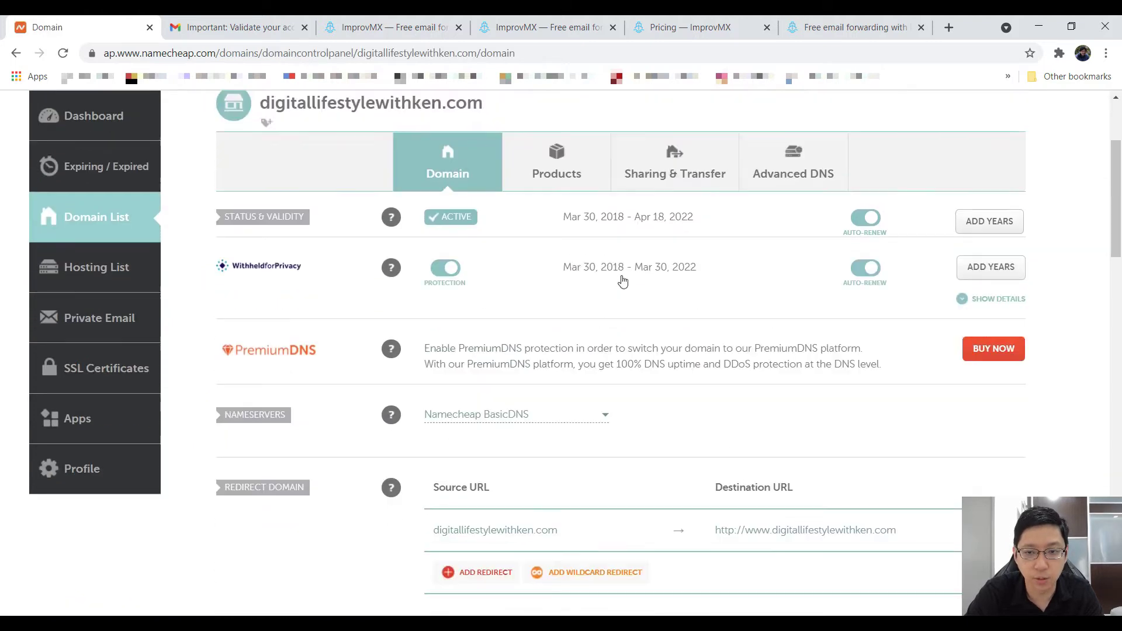
{"action": "left_click", "coordinate": [817, 344]}
{"action": "scroll", "coordinate": [654, 266], "scroll_direction": "down", "scroll_amount": 1}
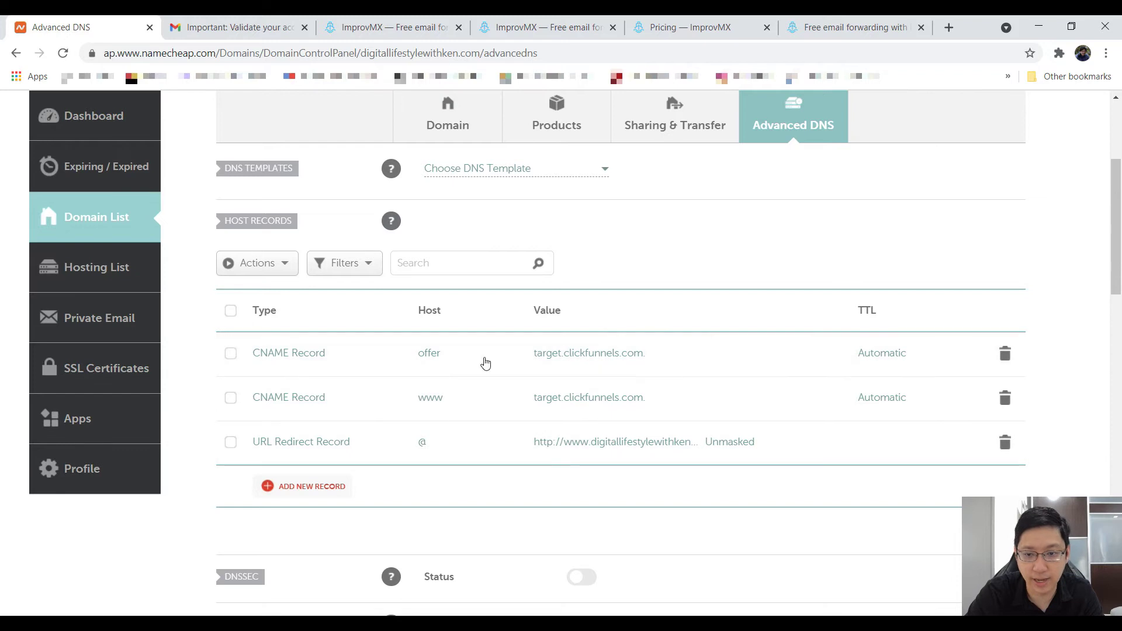
{"action": "scroll", "coordinate": [275, 370], "scroll_direction": "down", "scroll_amount": 1}
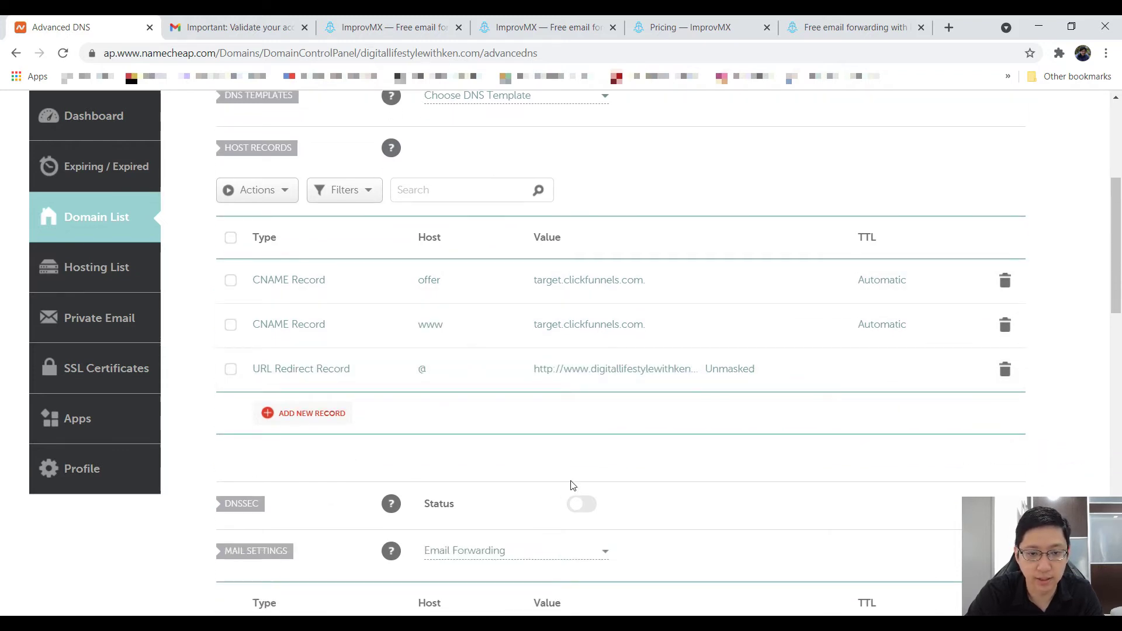
{"action": "scroll", "coordinate": [672, 386], "scroll_direction": "up", "scroll_amount": 3}
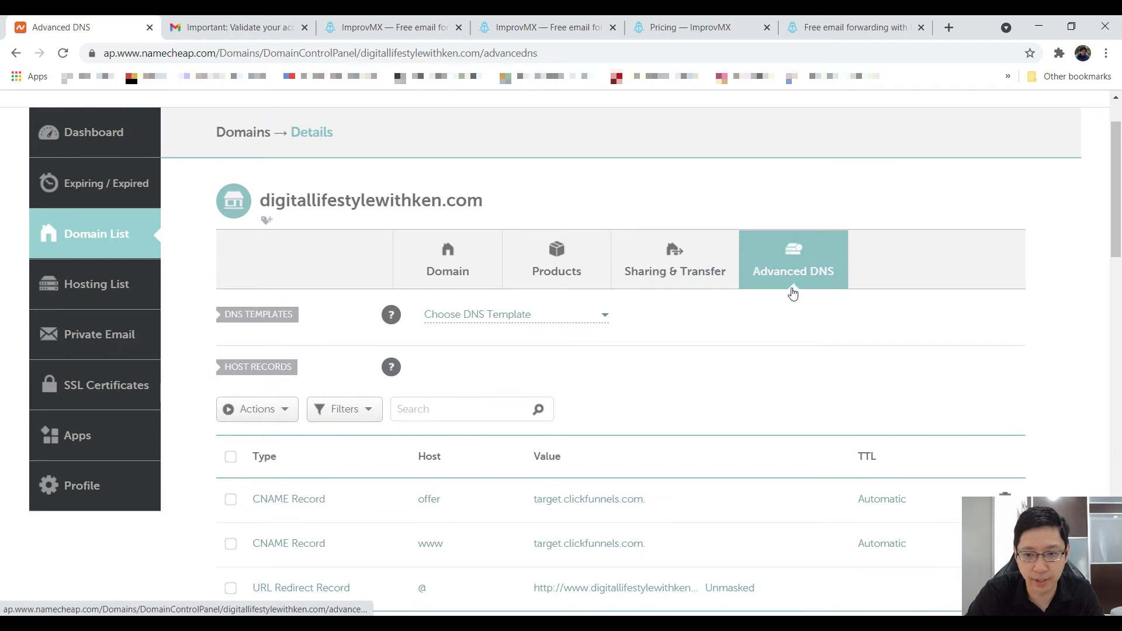
{"action": "scroll", "coordinate": [403, 451], "scroll_direction": "down", "scroll_amount": 2}
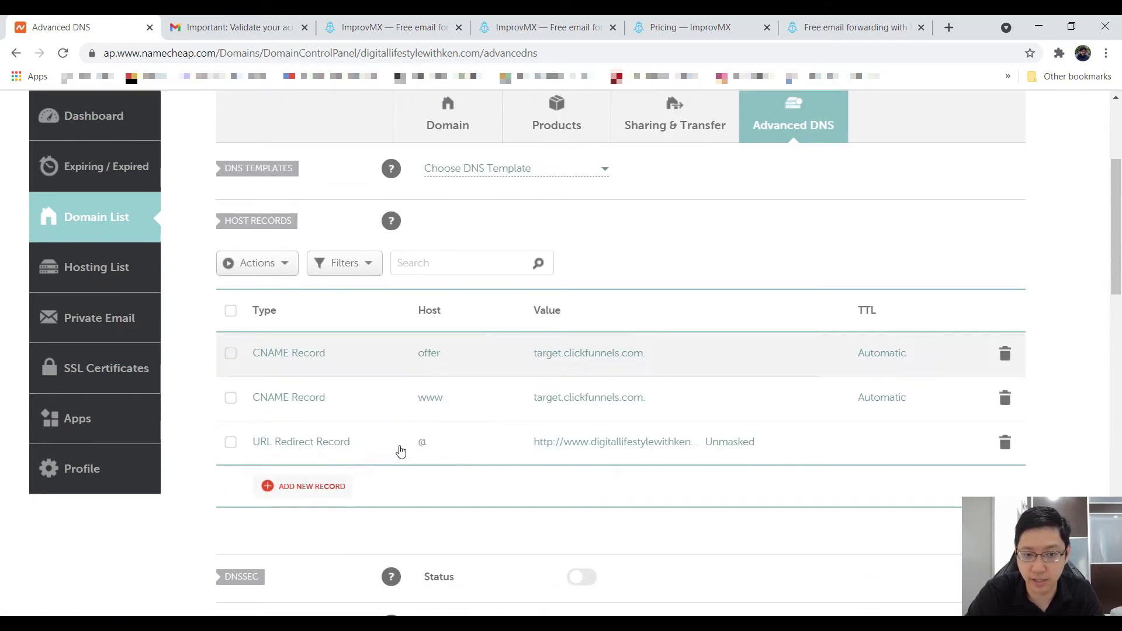
Step: Switch the domain's Mail Settings to Custom MX, leaving a blank MX record row
{"action": "left_click", "coordinate": [365, 23]}
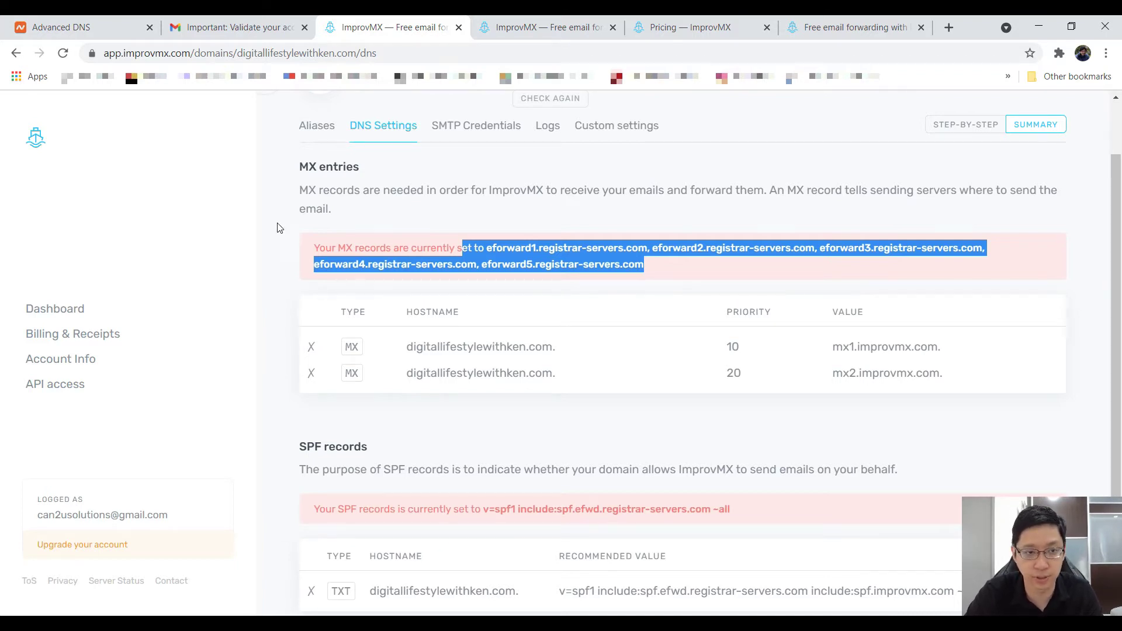
{"action": "left_click", "coordinate": [75, 23]}
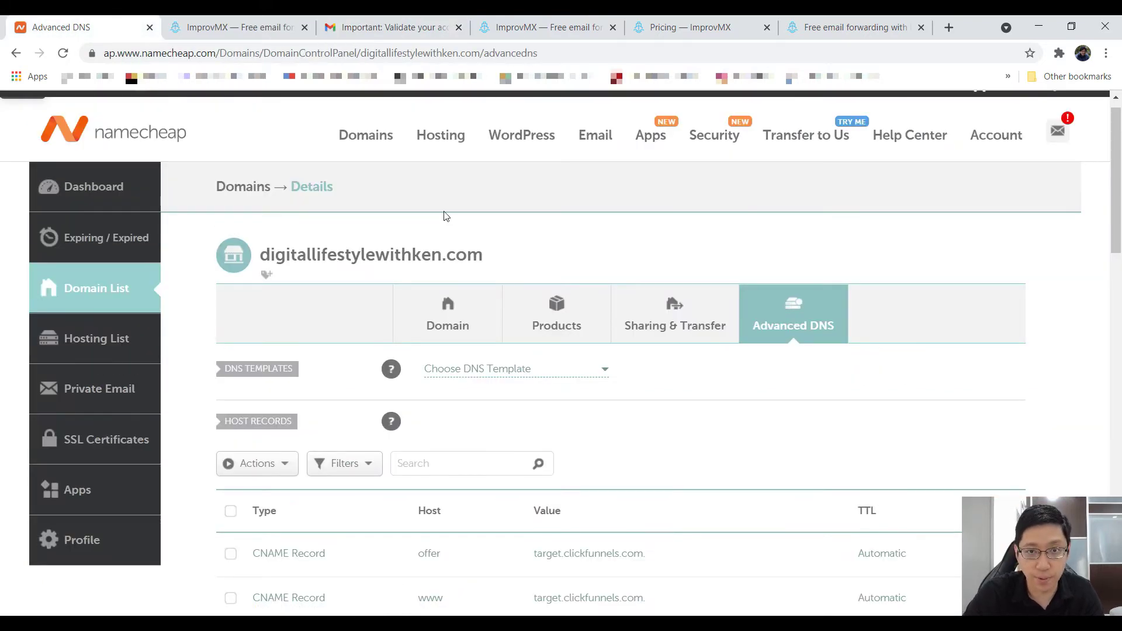
{"action": "scroll", "coordinate": [637, 308], "scroll_direction": "down", "scroll_amount": 5}
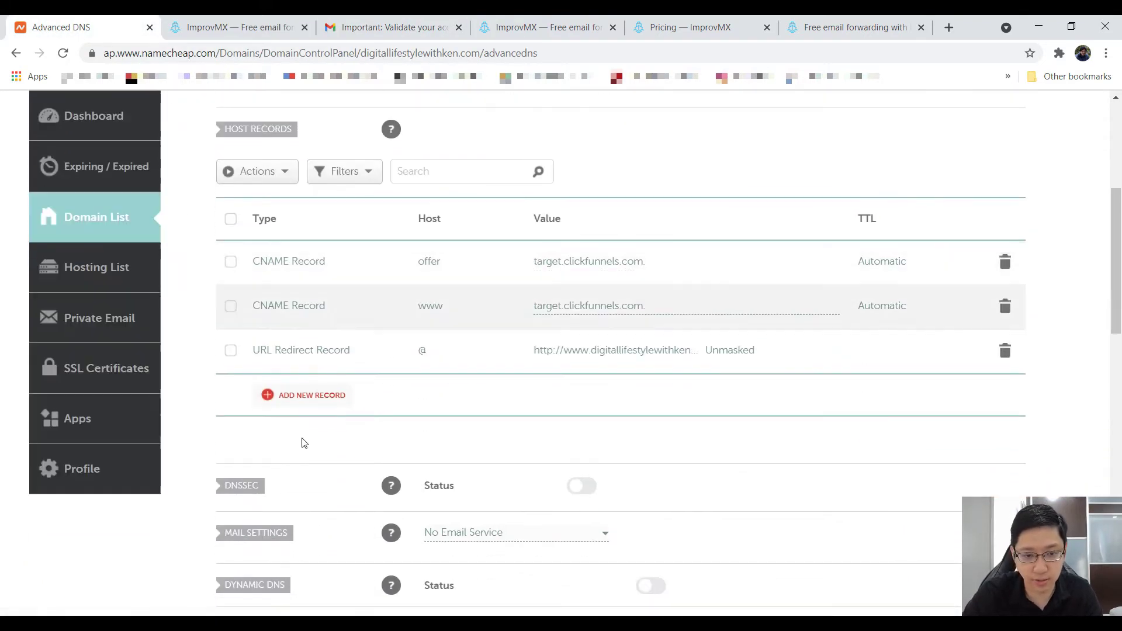
{"action": "scroll", "coordinate": [304, 442], "scroll_direction": "down", "scroll_amount": 6}
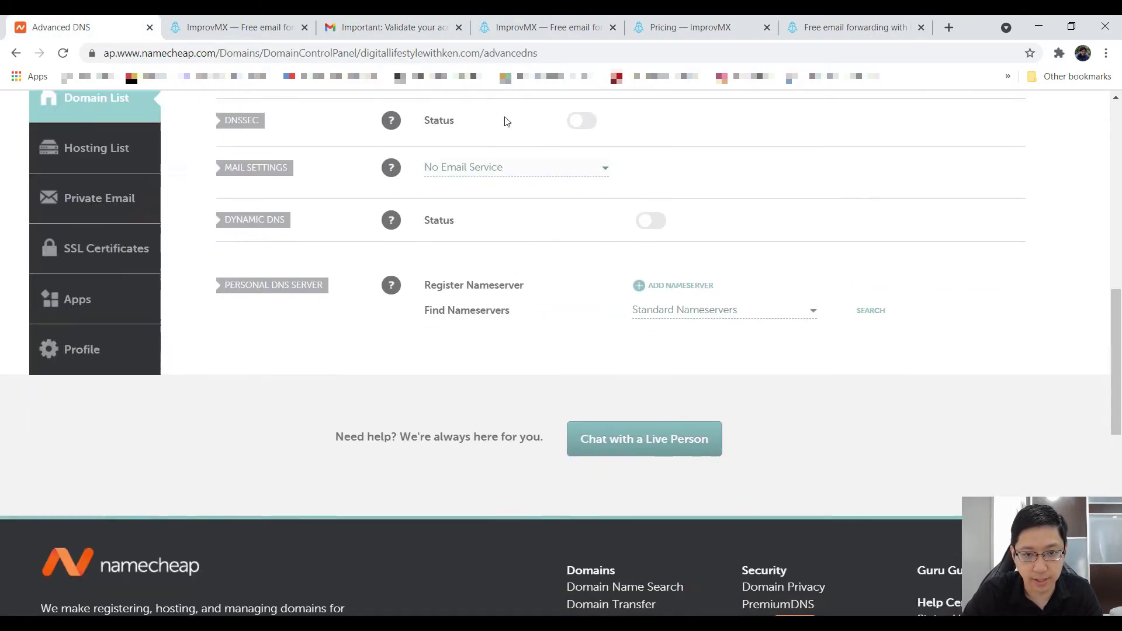
{"action": "left_click", "coordinate": [529, 174]}
{"action": "left_click", "coordinate": [591, 213]}
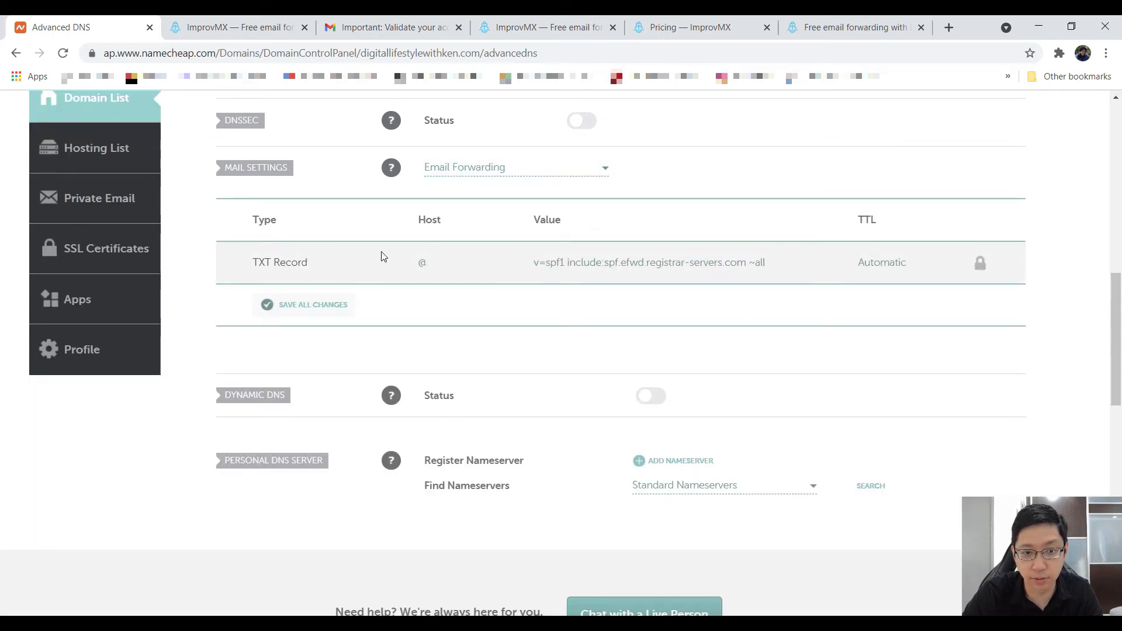
{"action": "scroll", "coordinate": [625, 290], "scroll_direction": "up", "scroll_amount": 1}
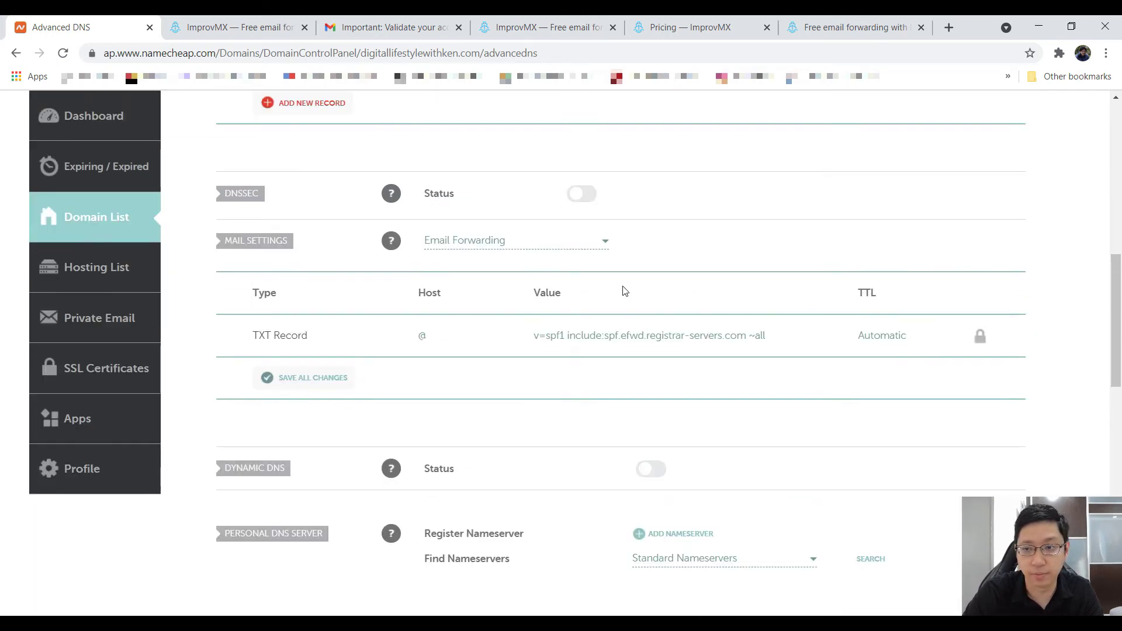
{"action": "left_click", "coordinate": [588, 240]}
{"action": "left_click_drag", "start_coordinate": [606, 303], "coordinate": [610, 339]}
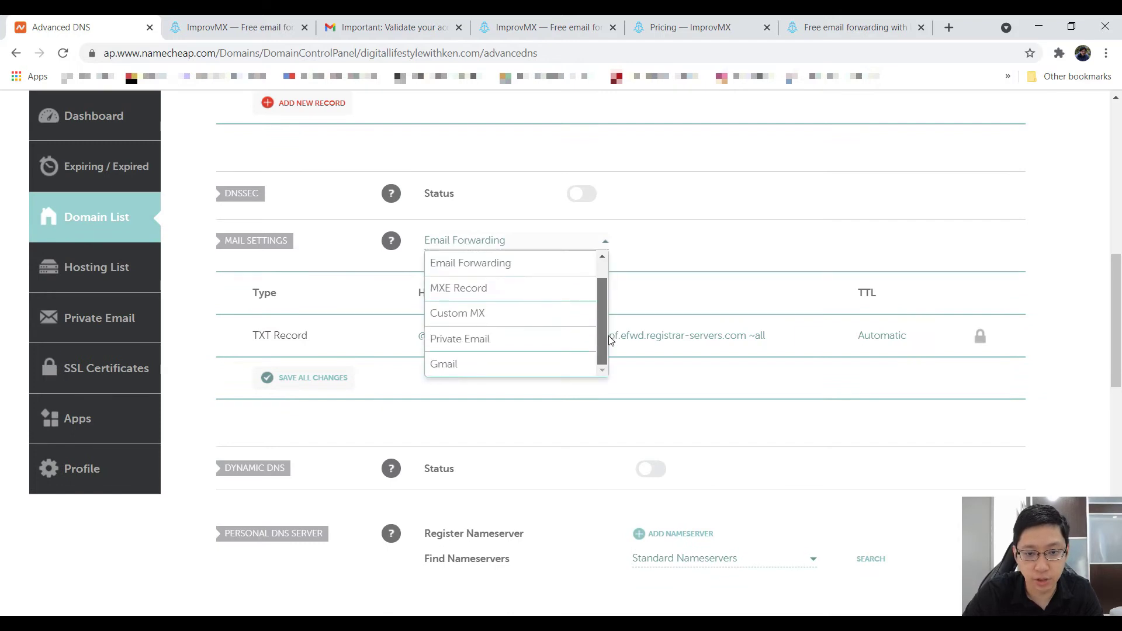
{"action": "left_click", "coordinate": [526, 313]}
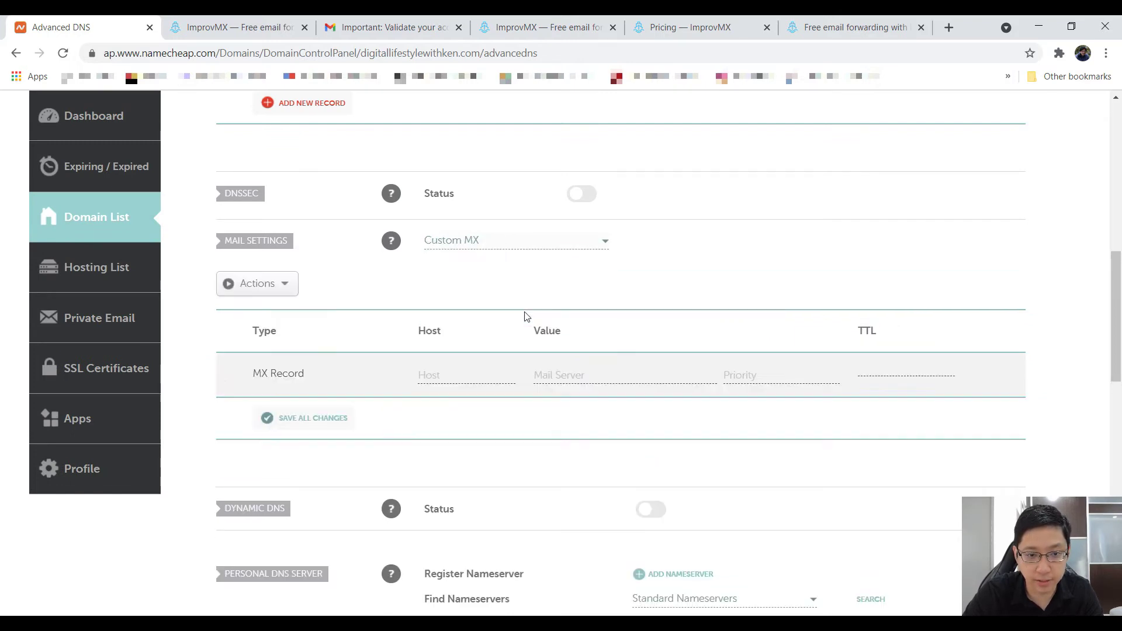
Step: Fill the first MX record with mail server mx1.improvmx.com. at priority 10
{"action": "left_click", "coordinate": [261, 20]}
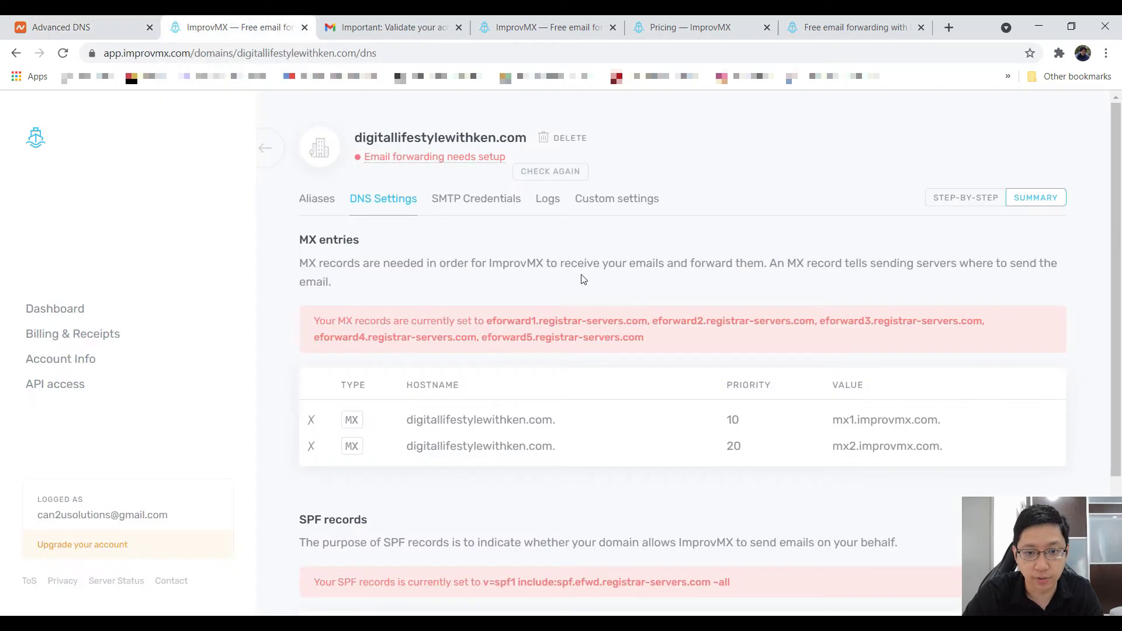
{"action": "scroll", "coordinate": [583, 429], "scroll_direction": "down", "scroll_amount": 3}
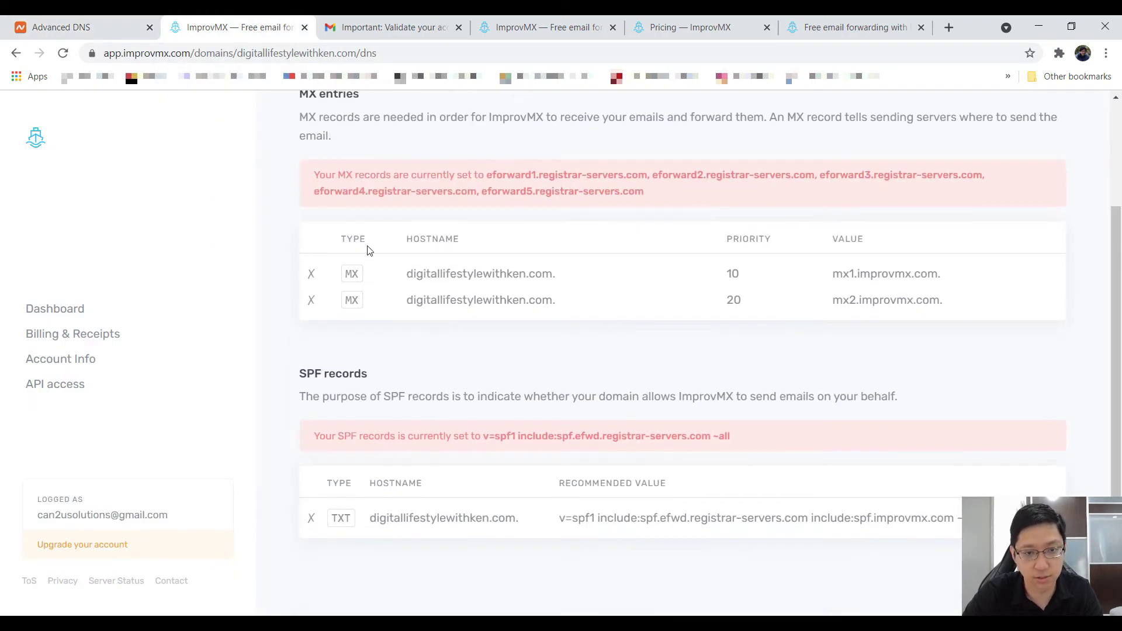
{"action": "scroll", "coordinate": [666, 300], "scroll_direction": "up", "scroll_amount": 2}
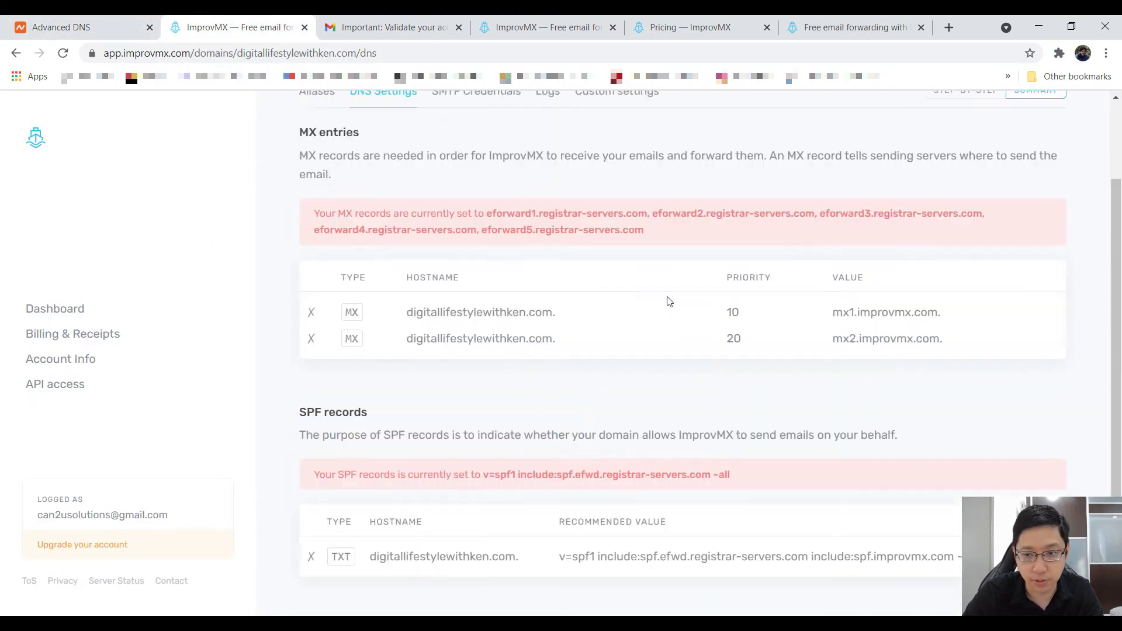
{"action": "left_click", "coordinate": [915, 384]}
{"action": "left_click", "coordinate": [75, 24]}
{"action": "left_click", "coordinate": [619, 375]}
{"action": "type", "text": "mx1.improvmx.com."}
{"action": "left_click", "coordinate": [775, 377]}
{"action": "type", "text": "10"}
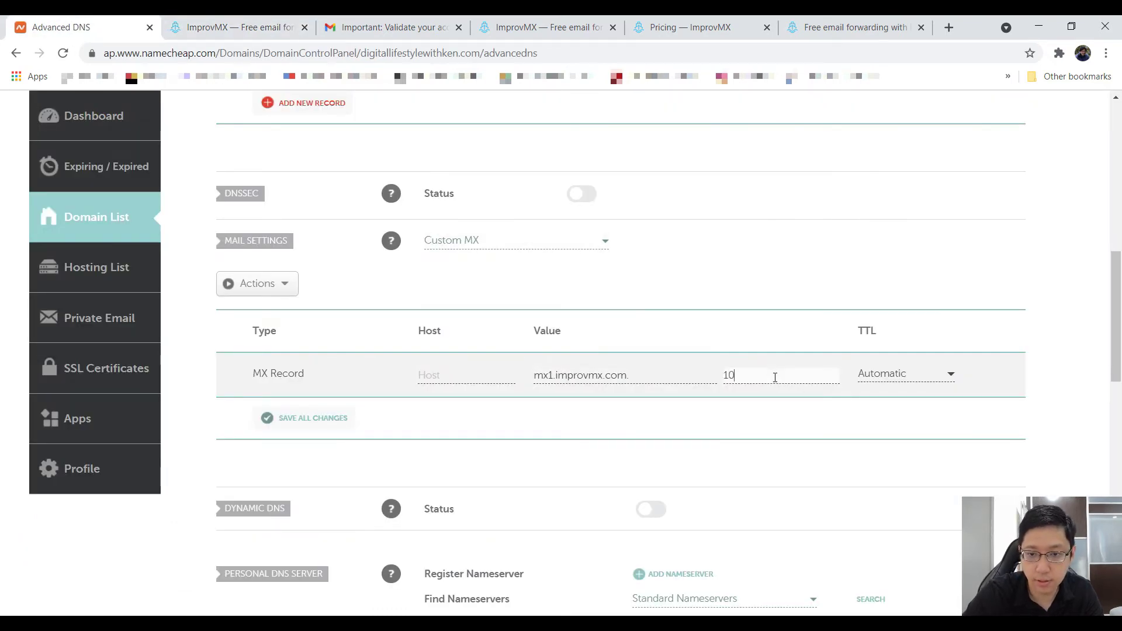
Step: Set the first MX record's host to @ with Automatic TTL and save it
{"action": "left_click", "coordinate": [239, 27]}
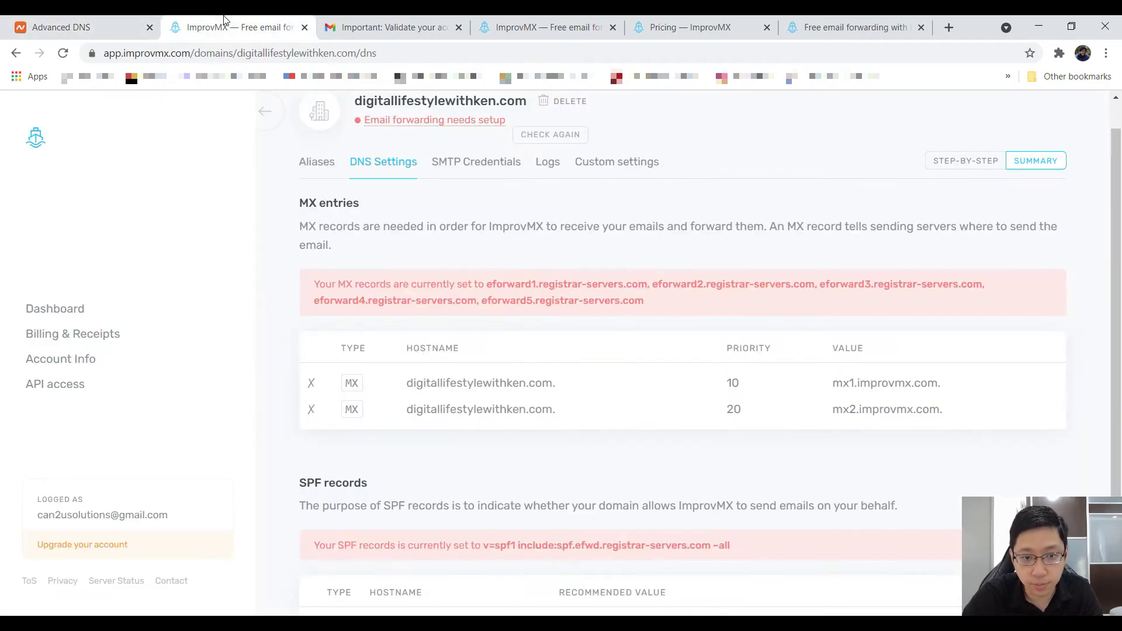
{"action": "left_click", "coordinate": [94, 27]}
{"action": "left_click", "coordinate": [501, 374]}
{"action": "type", "text": "@"}
{"action": "left_click", "coordinate": [679, 307]}
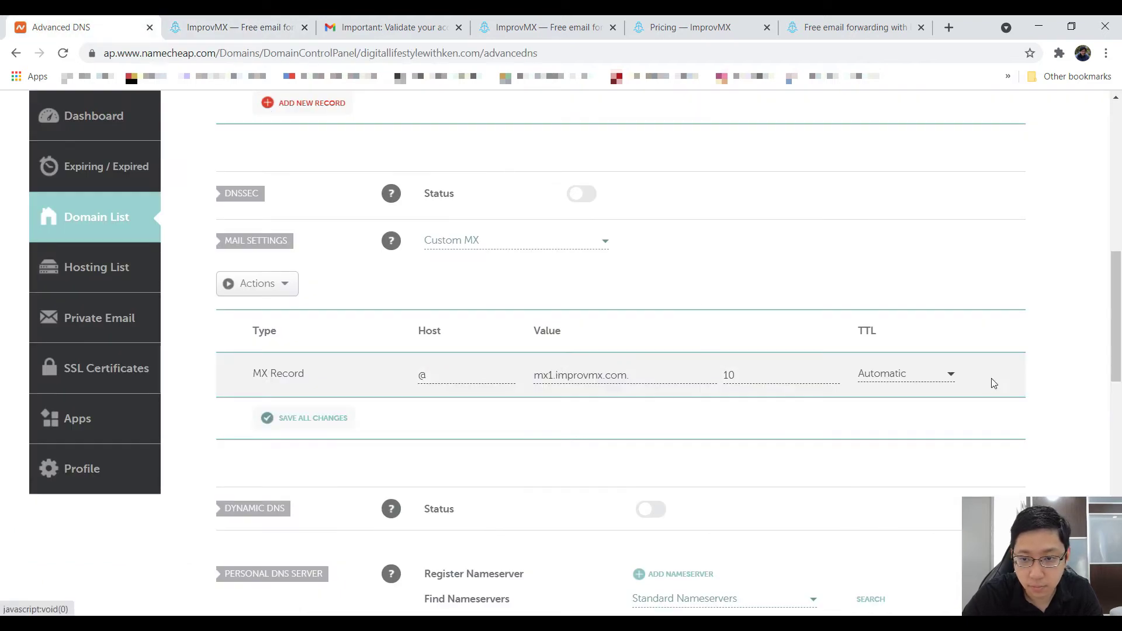
{"action": "left_click", "coordinate": [951, 388]}
{"action": "left_click", "coordinate": [896, 393]}
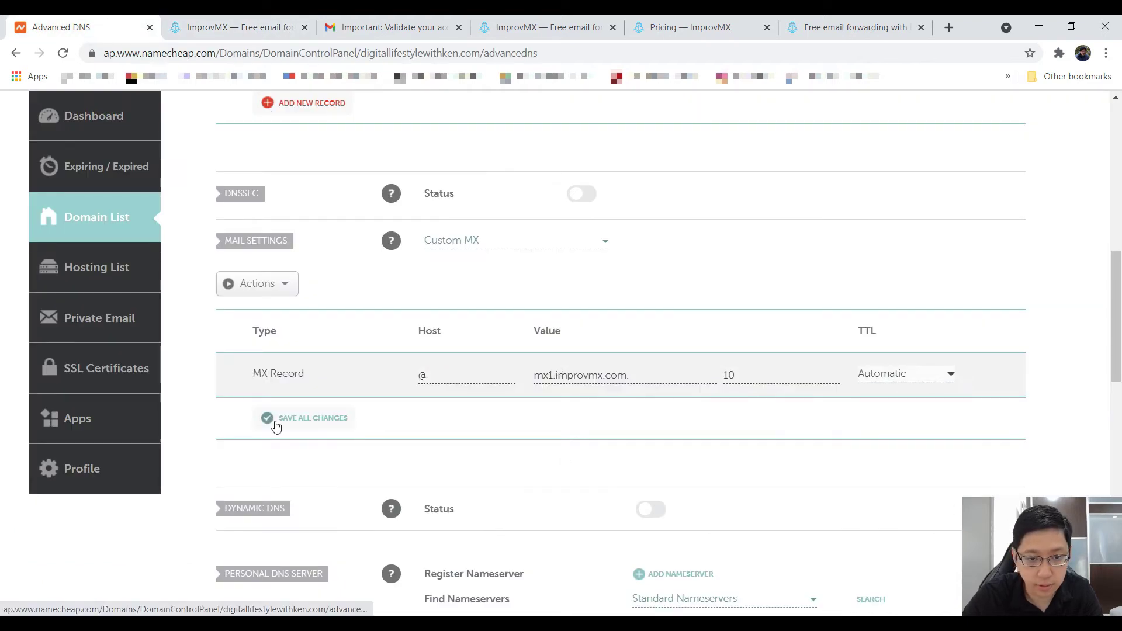
{"action": "left_click", "coordinate": [313, 419]}
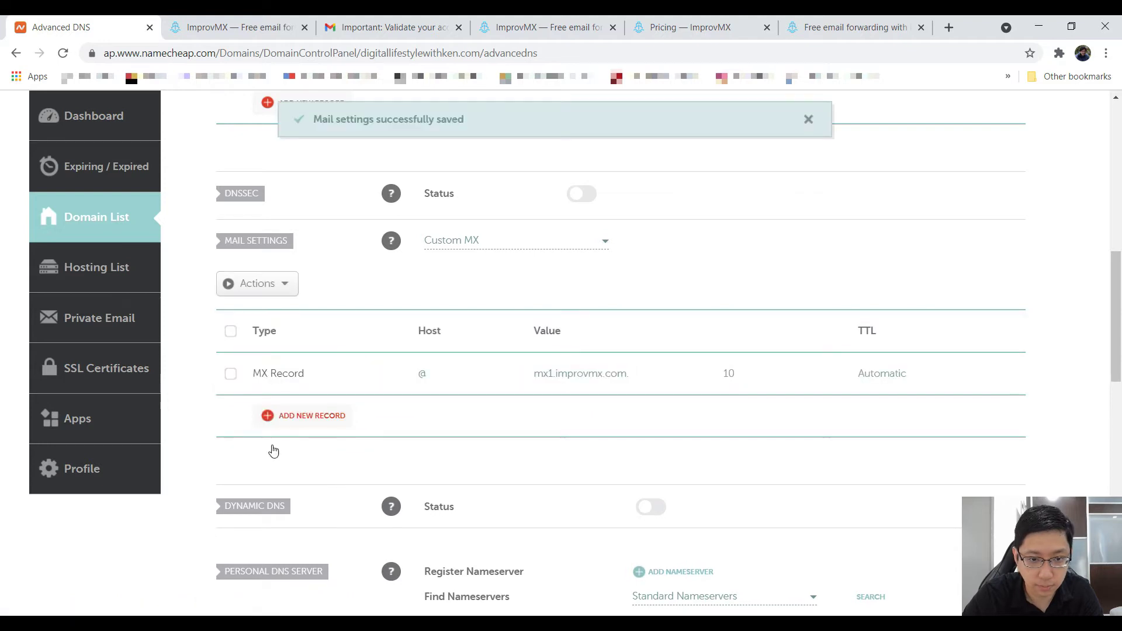
Step: Add and save a second @ MX record for mx2.improvmx.com. at priority 20
{"action": "left_click", "coordinate": [322, 417]}
{"action": "type", "text": "@"}
{"action": "left_click", "coordinate": [305, 19]}
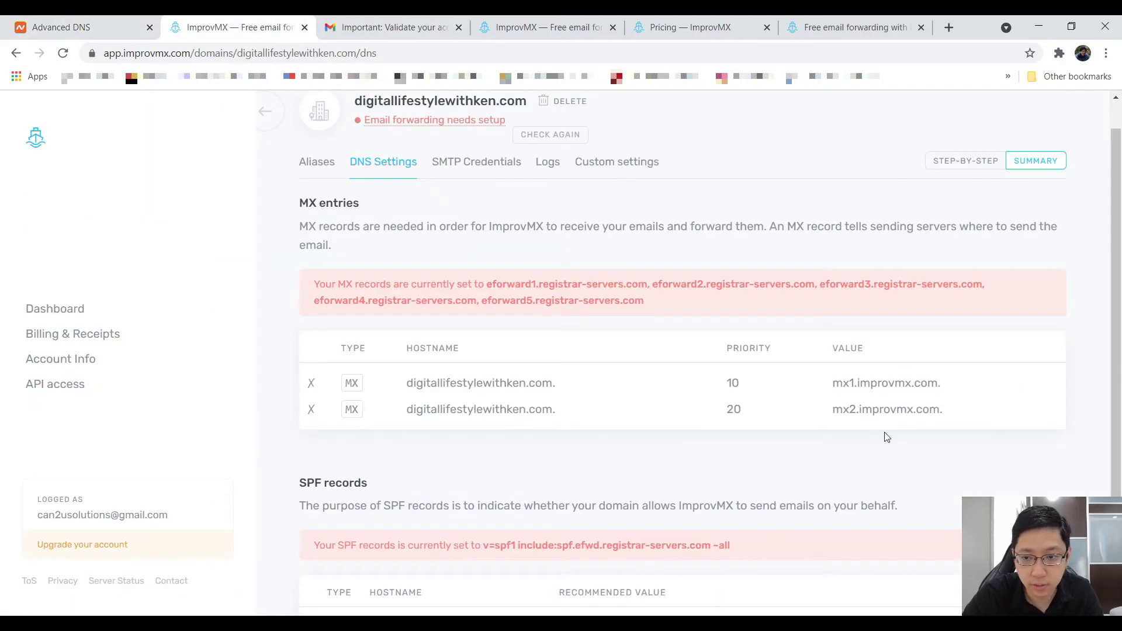
{"action": "left_click", "coordinate": [906, 412]}
{"action": "key", "text": "ctrl+1"}
{"action": "left_click", "coordinate": [573, 322]}
{"action": "key", "text": "ctrl+v"}
{"action": "left_click", "coordinate": [771, 318]}
{"action": "type", "text": "20"}
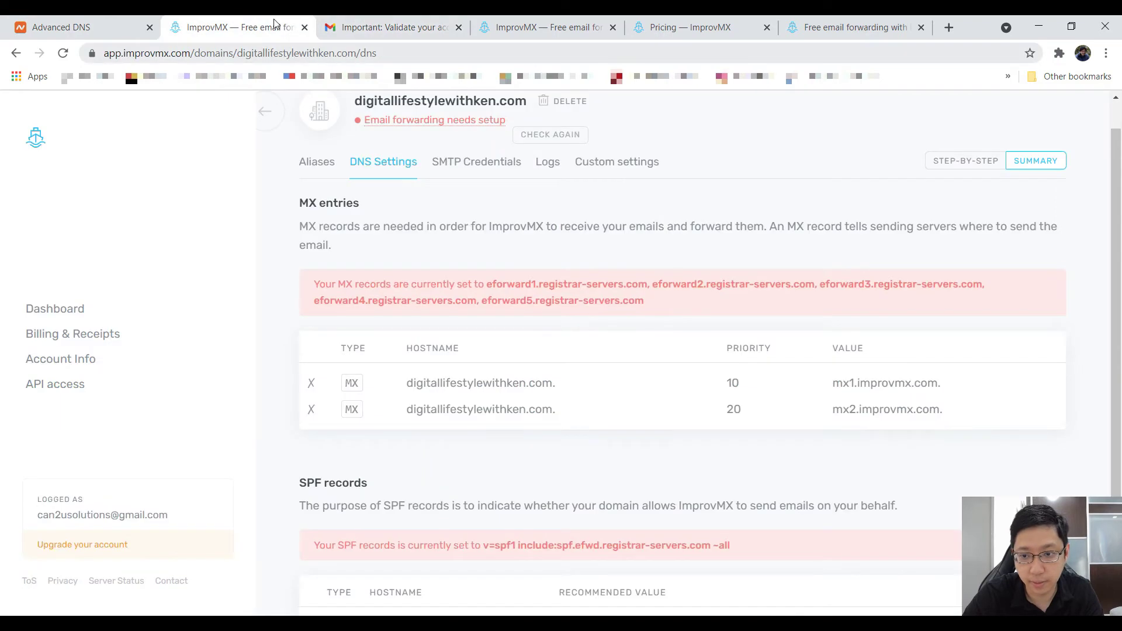
{"action": "left_click", "coordinate": [75, 24]}
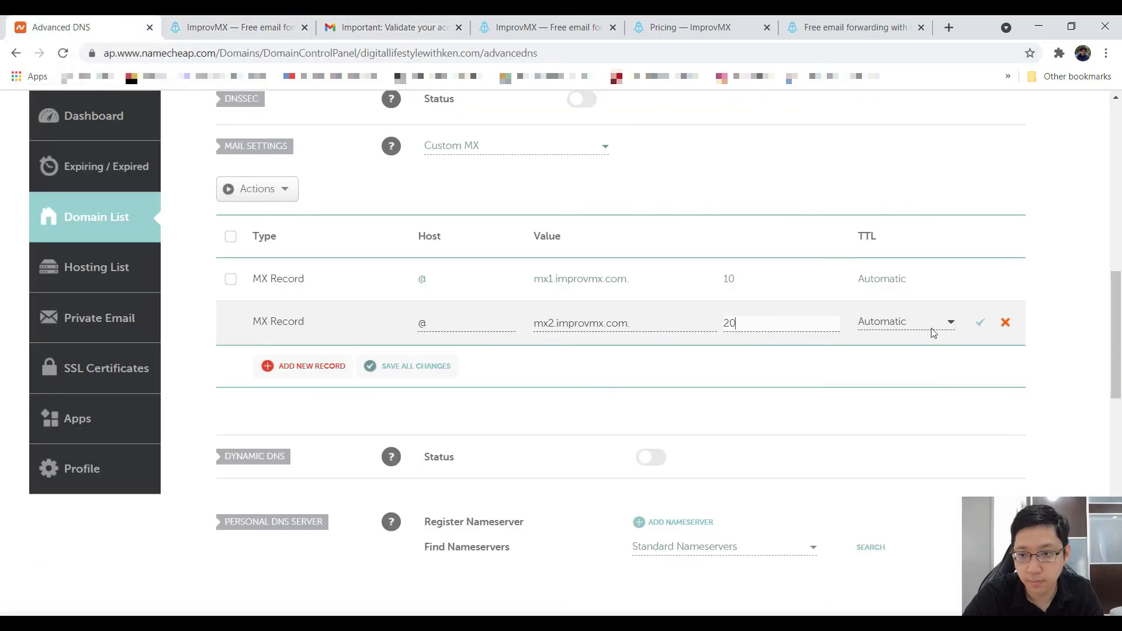
{"action": "left_click", "coordinate": [981, 323]}
Step: Add a new TXT host record with host @
{"action": "scroll", "coordinate": [830, 263], "scroll_direction": "up", "scroll_amount": 5}
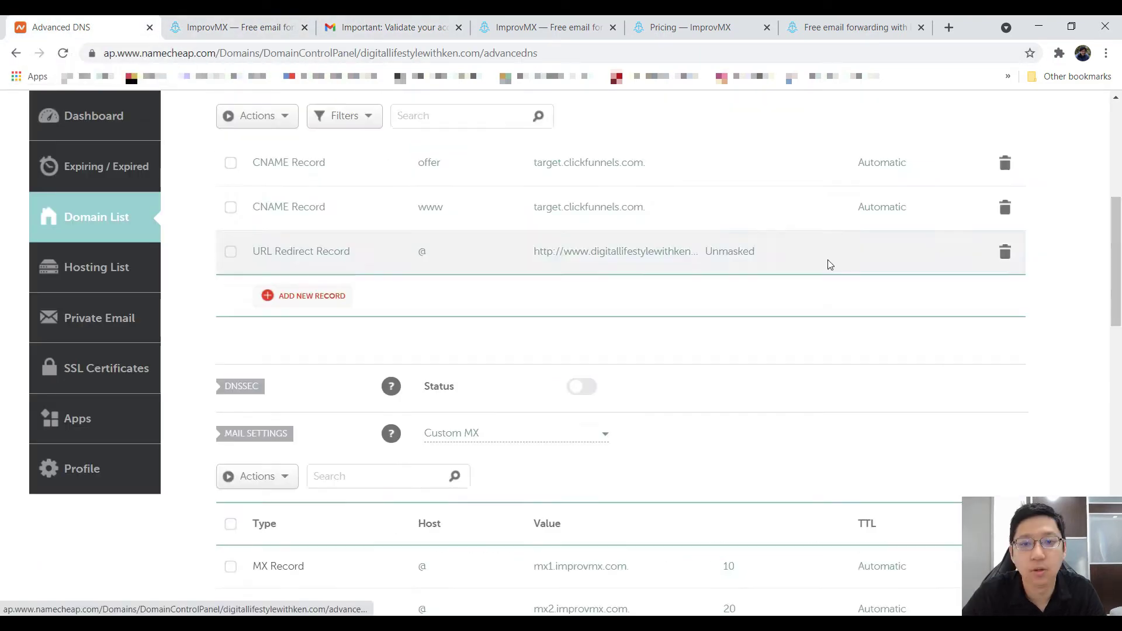
{"action": "scroll", "coordinate": [438, 396], "scroll_direction": "down", "scroll_amount": 3}
{"action": "left_click", "coordinate": [263, 24]}
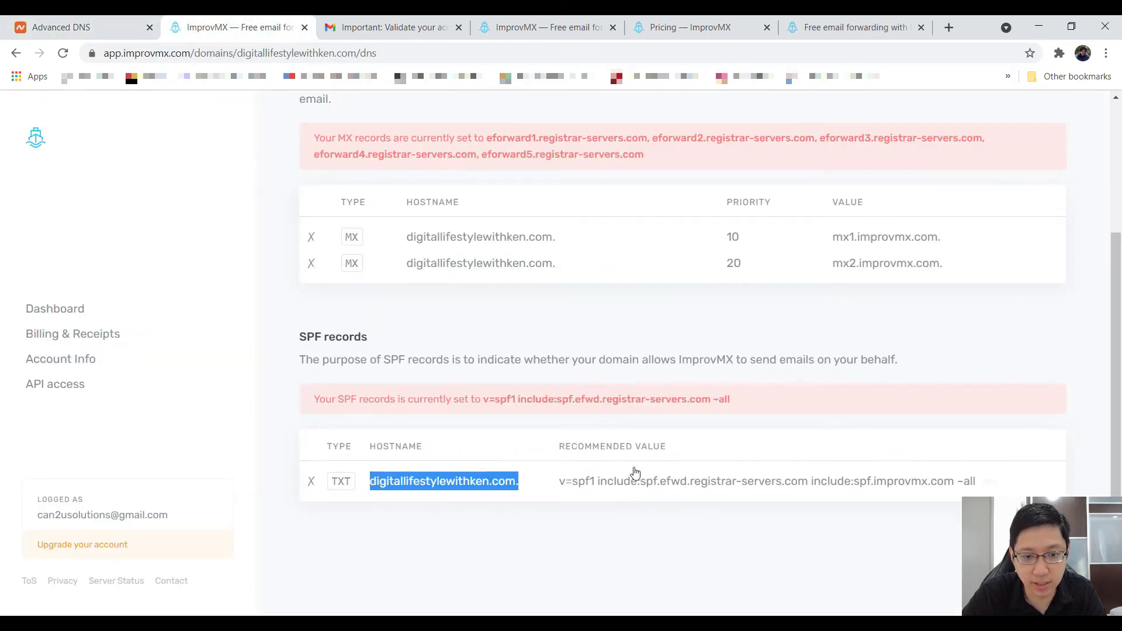
{"action": "left_click", "coordinate": [14, 19]}
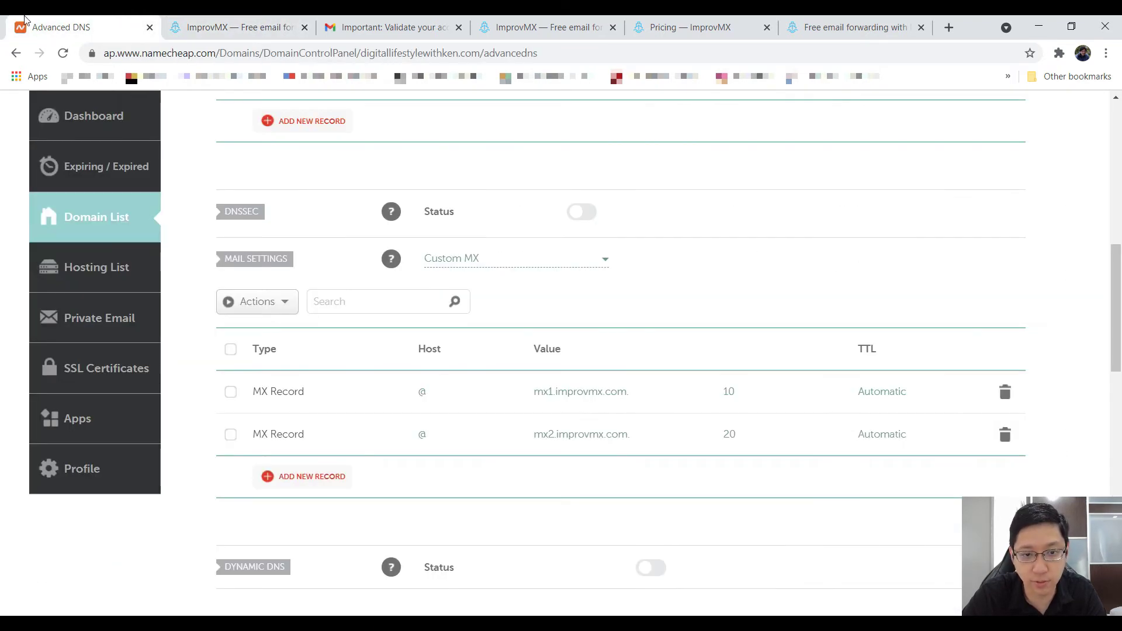
{"action": "scroll", "coordinate": [748, 367], "scroll_direction": "up", "scroll_amount": 3}
{"action": "scroll", "coordinate": [316, 446], "scroll_direction": "up", "scroll_amount": 2}
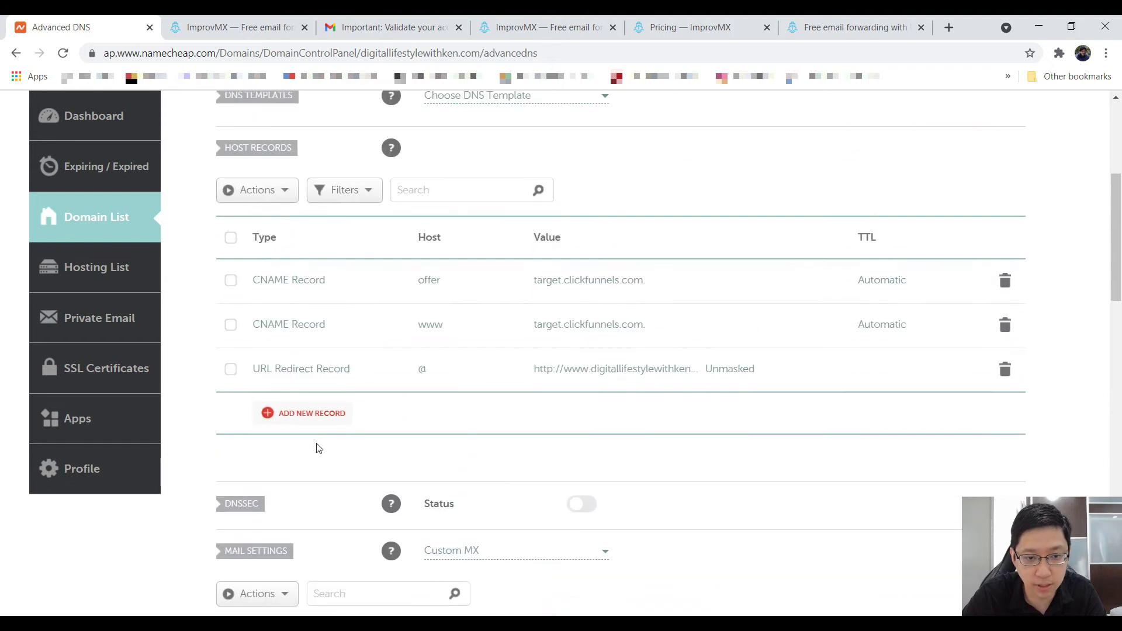
{"action": "left_click", "coordinate": [310, 412]}
{"action": "scroll", "coordinate": [313, 418], "scroll_direction": "down", "scroll_amount": 2}
{"action": "scroll", "coordinate": [327, 398], "scroll_direction": "down", "scroll_amount": 3}
{"action": "left_click", "coordinate": [337, 404]}
{"action": "left_click", "coordinate": [489, 304]}
{"action": "left_click", "coordinate": [461, 322]}
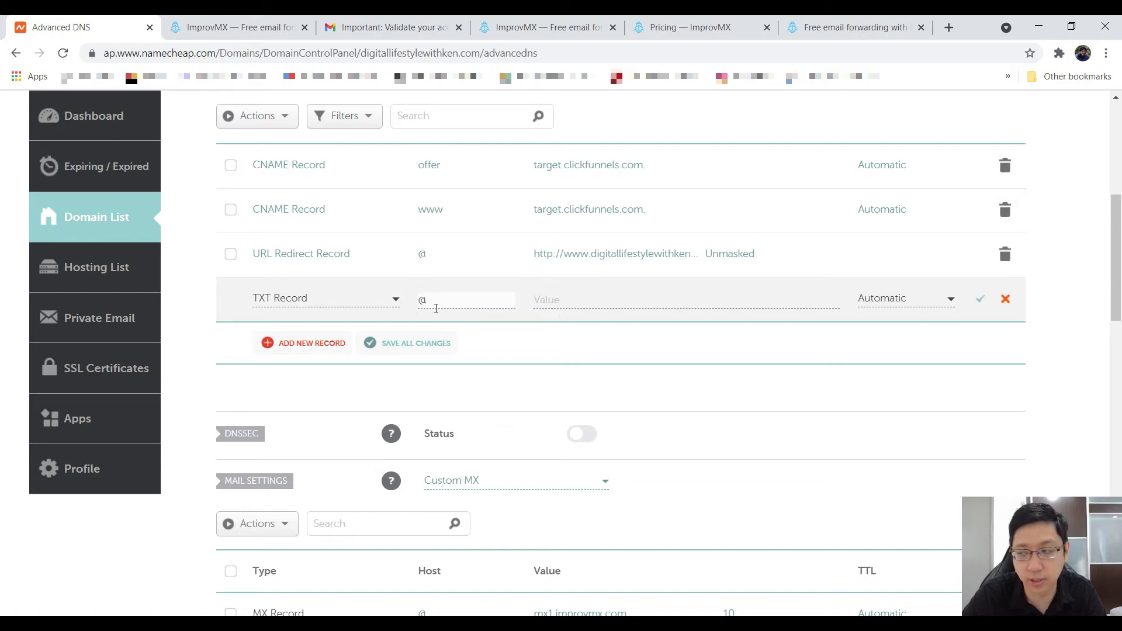
Step: Give the TXT record ImprovMX's SPF value v=spf1 include:spf.efwd.registrar-servers.com include:spf.improvmx.com ~all and save
{"action": "left_click", "coordinate": [240, 27]}
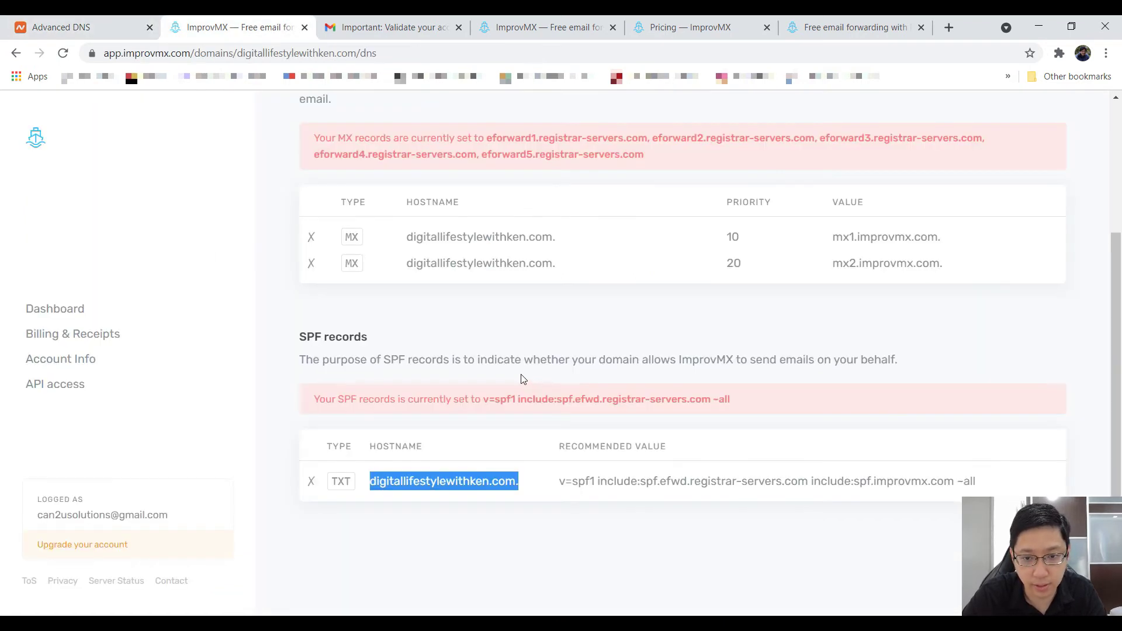
{"action": "left_click", "coordinate": [655, 485]}
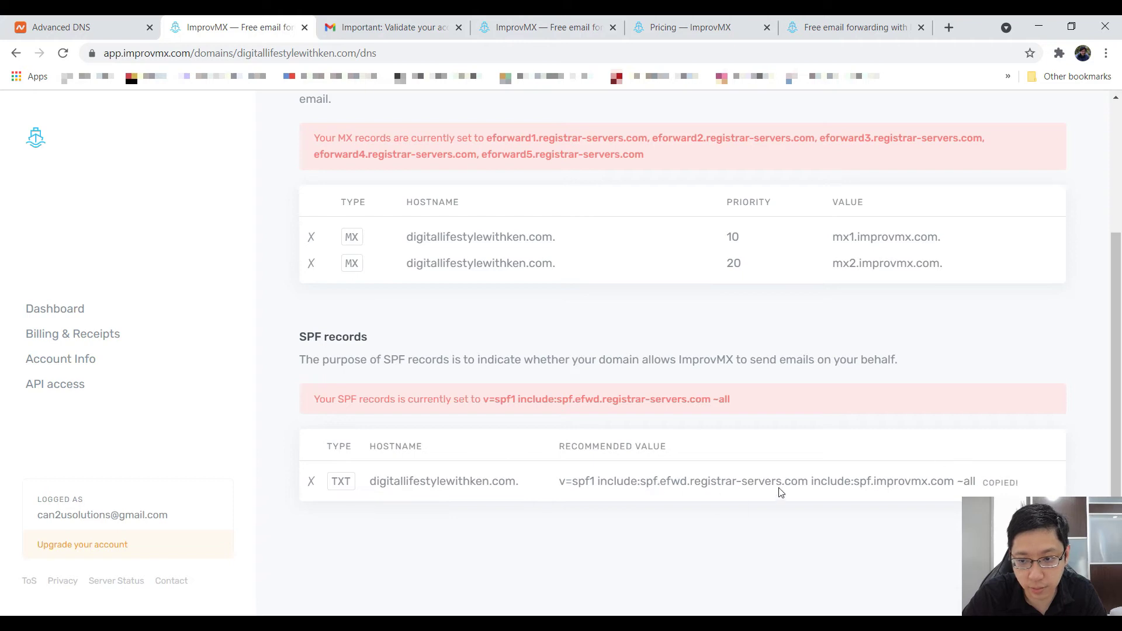
{"action": "left_click", "coordinate": [88, 27]}
{"action": "left_click", "coordinate": [643, 299]}
{"action": "key", "text": "ctrl+v"}
{"action": "left_click", "coordinate": [980, 299]}
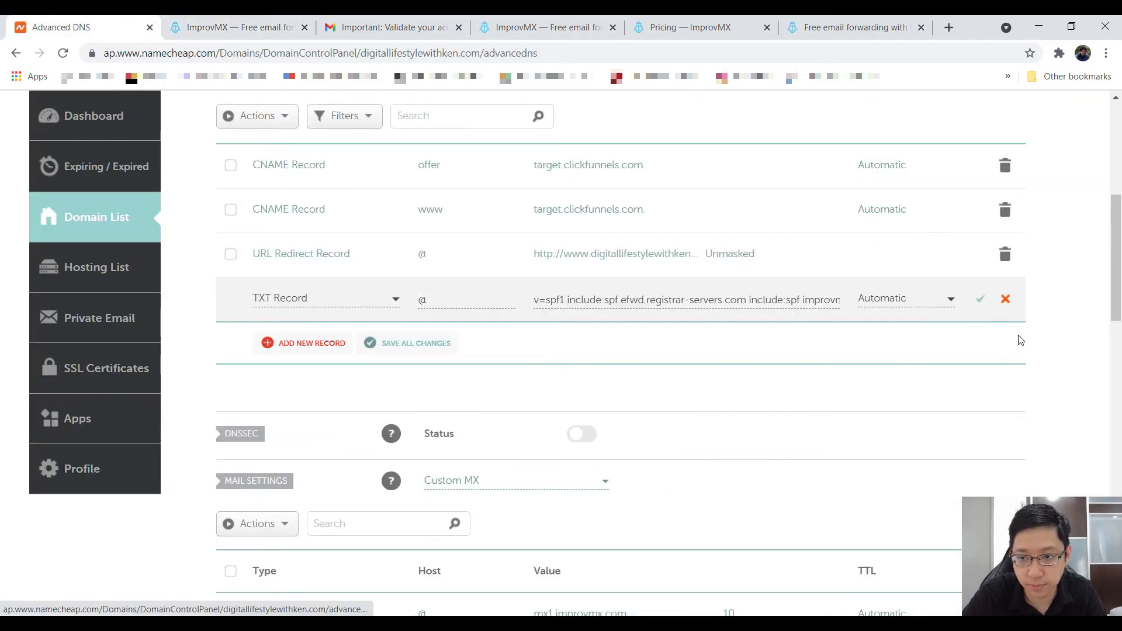
{"action": "scroll", "coordinate": [585, 339], "scroll_direction": "down", "scroll_amount": 2}
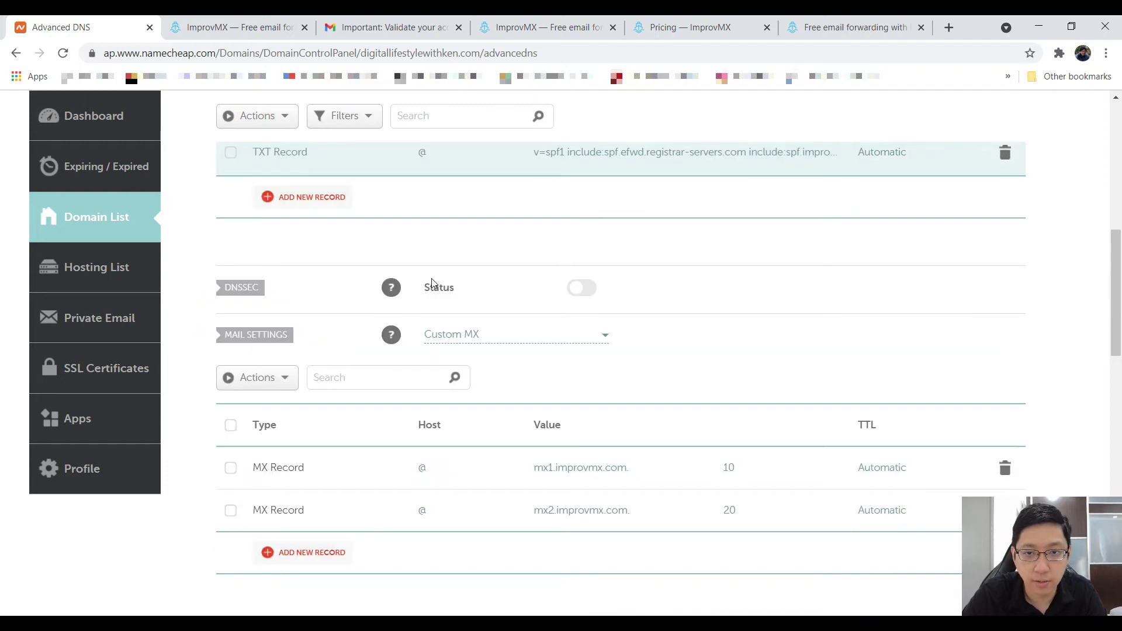
Step: Recheck the domain on the ImprovMX dashboard so forwarding shows as active
{"action": "left_click", "coordinate": [546, 27]}
{"action": "scroll", "coordinate": [549, 316], "scroll_direction": "down", "scroll_amount": 1}
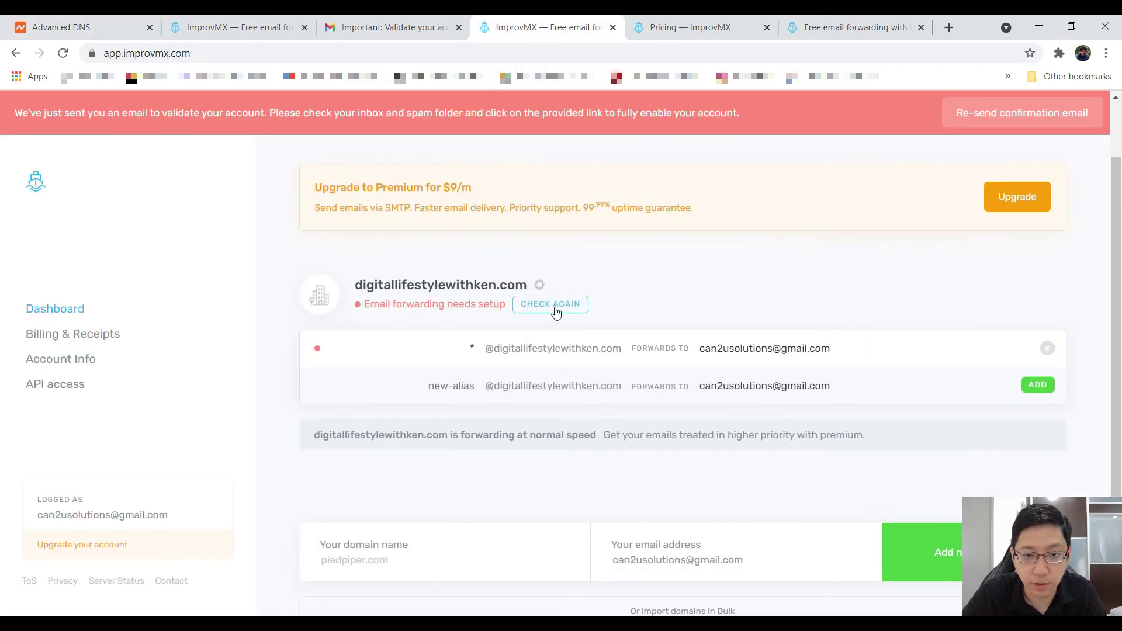
{"action": "left_click", "coordinate": [689, 28]}
{"action": "left_click", "coordinate": [547, 28]}
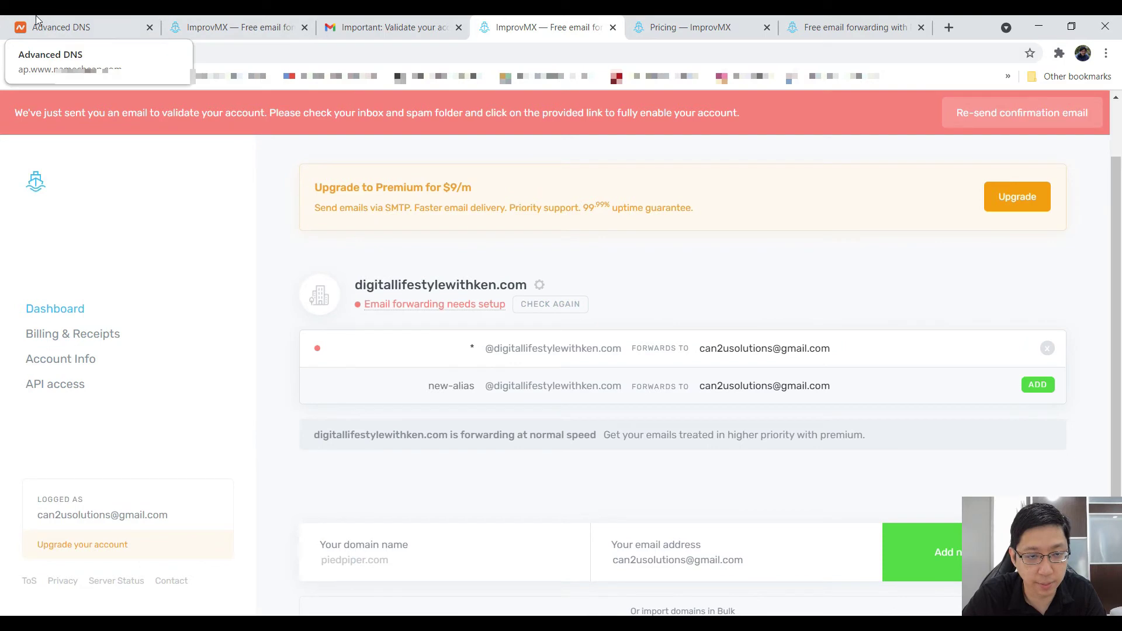
{"action": "left_click", "coordinate": [565, 307]}
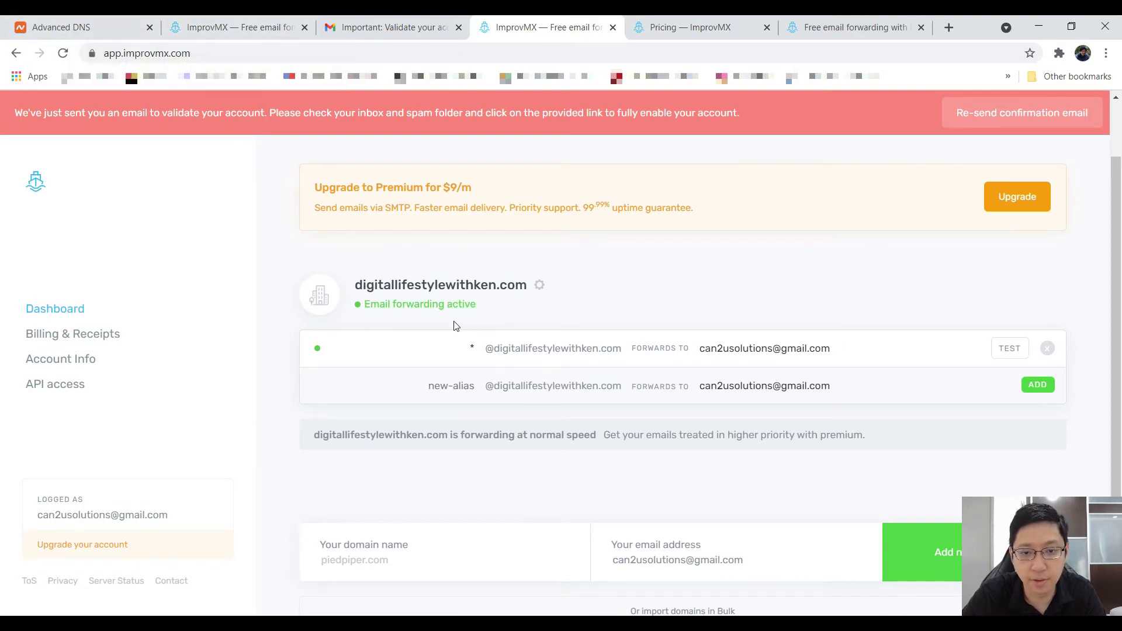
{"action": "left_click", "coordinate": [135, 24]}
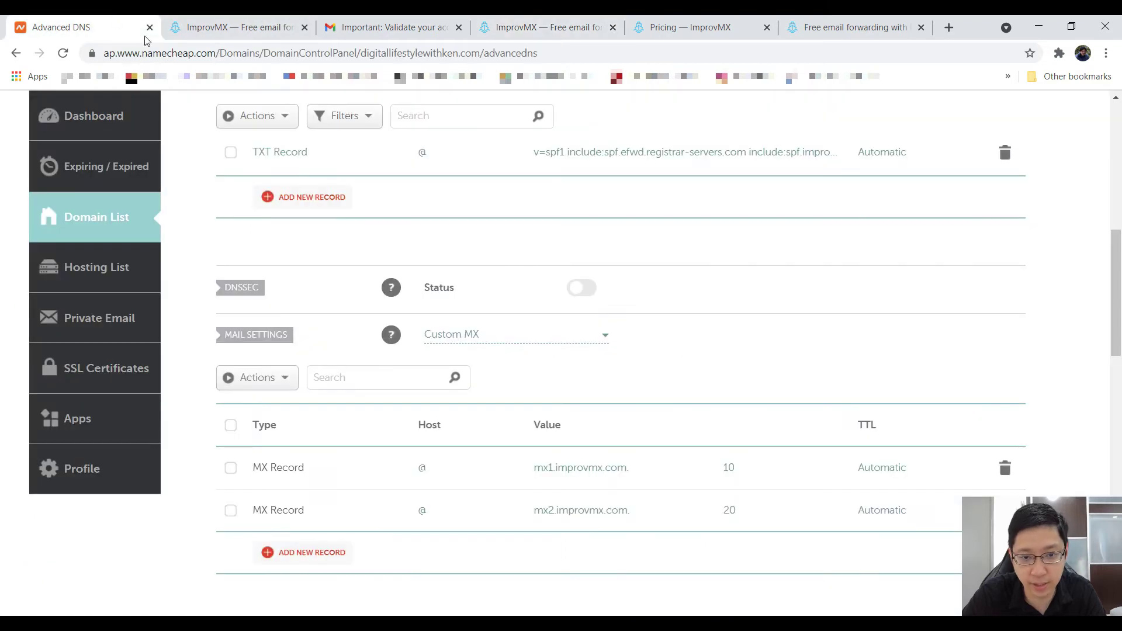
{"action": "left_click", "coordinate": [533, 28]}
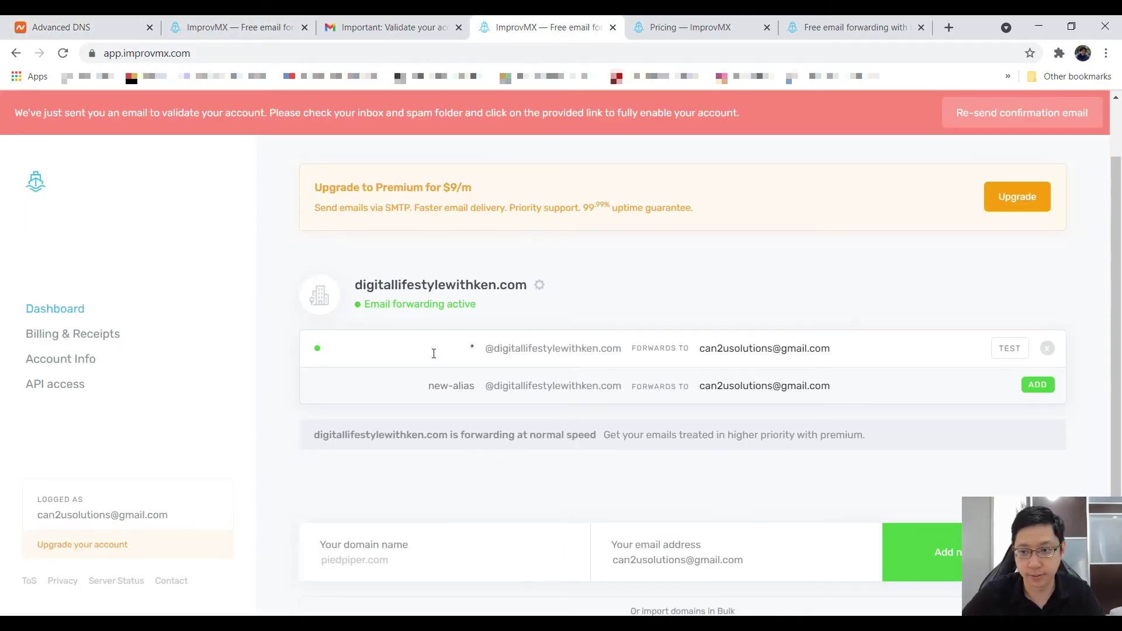
Step: Enter the owner's first name as a new alias on the ImprovMX dashboard
{"action": "left_click", "coordinate": [445, 386]}
{"action": "type", "text": "Ken"}
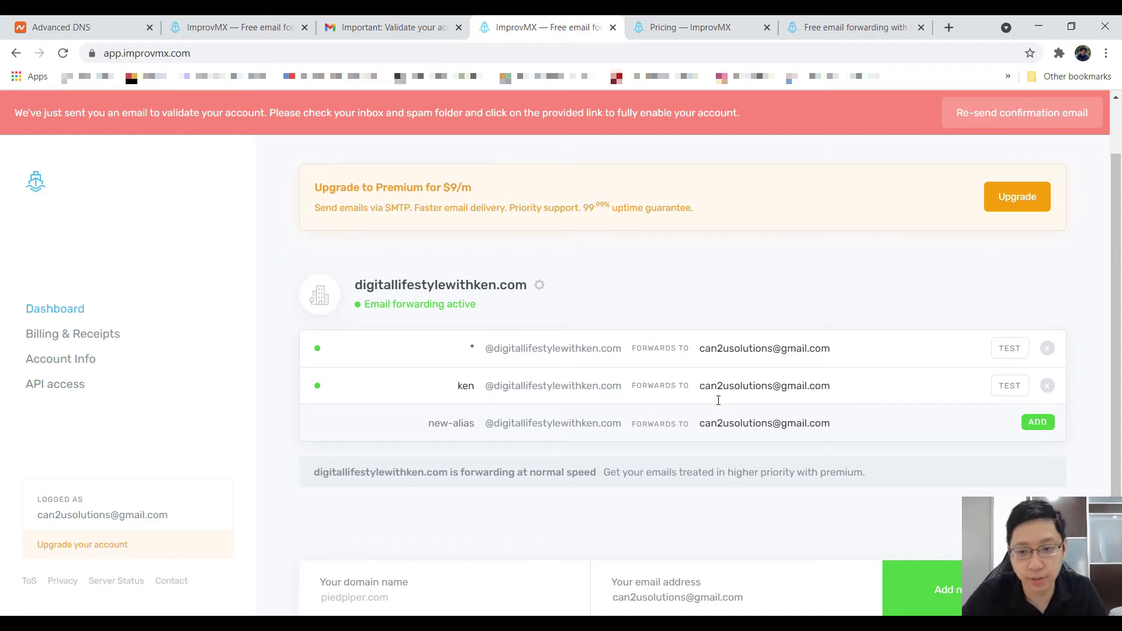
{"action": "left_click", "coordinate": [644, 20]}
{"action": "scroll", "coordinate": [418, 368], "scroll_direction": "down", "scroll_amount": 3}
{"action": "left_click", "coordinate": [548, 23]}
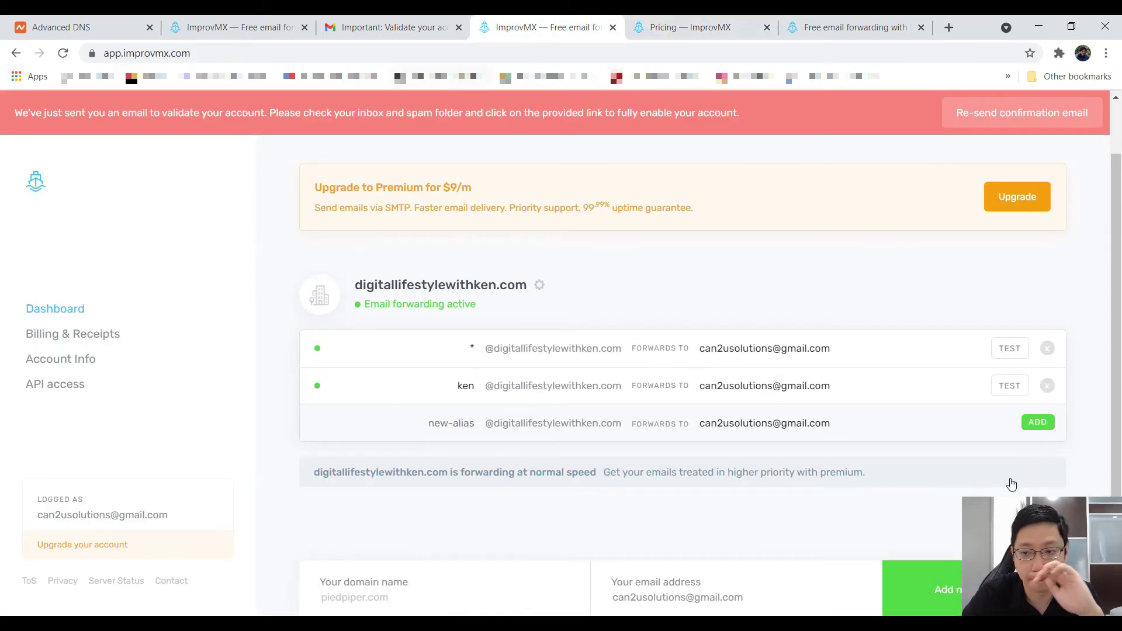
{"action": "left_click", "coordinate": [403, 27]}
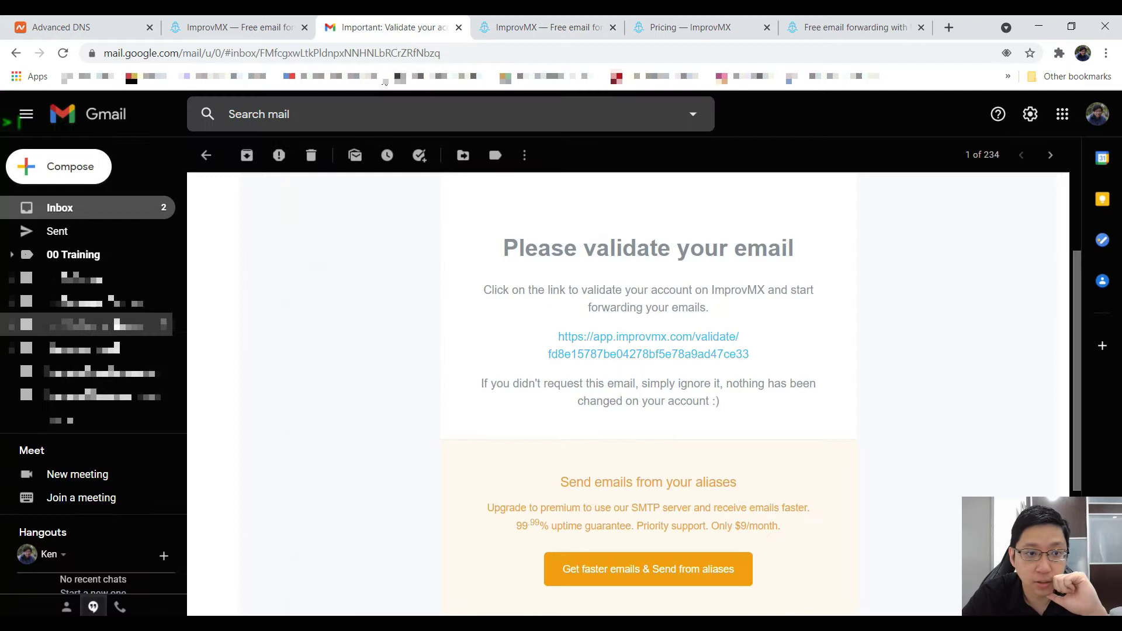
Step: Read ImprovMX's domain-added confirmation email in Gmail and go back to the inbox
{"action": "left_click", "coordinate": [143, 213]}
{"action": "left_click", "coordinate": [538, 188]}
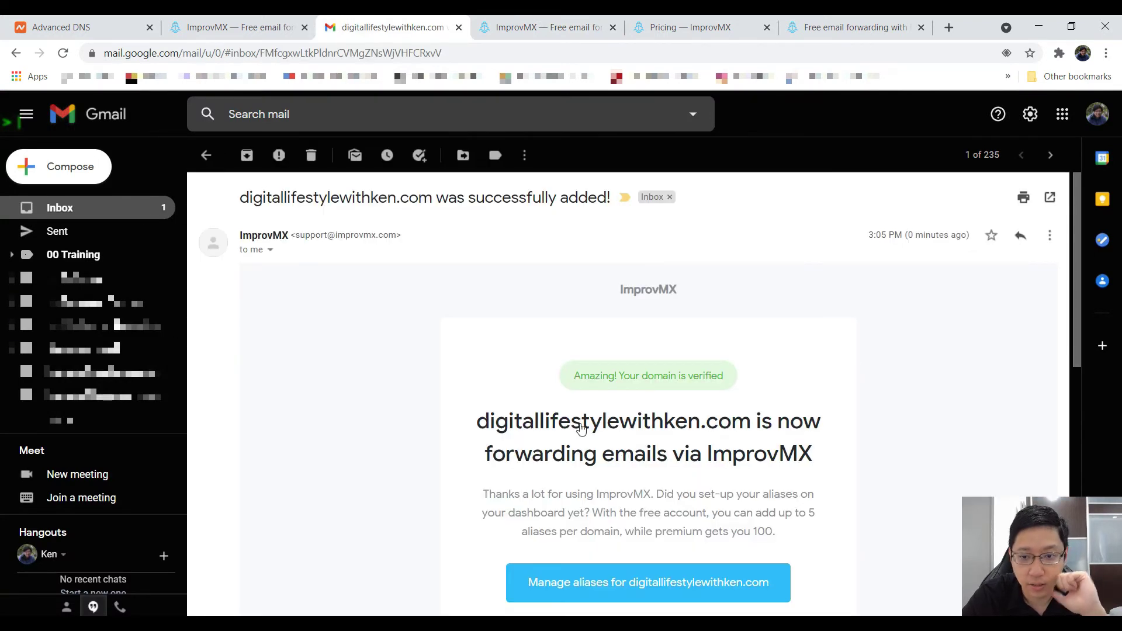
{"action": "scroll", "coordinate": [583, 420], "scroll_direction": "down", "scroll_amount": 1}
{"action": "left_click_drag", "start_coordinate": [384, 348], "coordinate": [831, 414]}
{"action": "left_click", "coordinate": [190, 286]}
{"action": "left_click", "coordinate": [199, 156]}
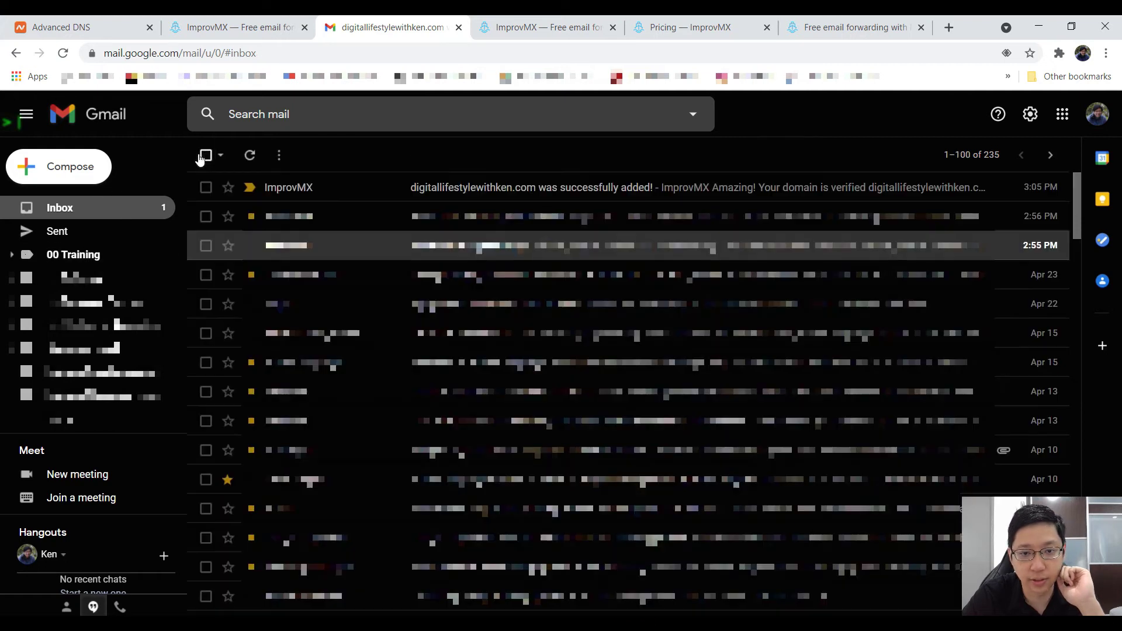
Step: Send a test email 'Testing Redirect' with body 'Testing 1 2 3' to the domain alias
{"action": "left_click", "coordinate": [42, 170]}
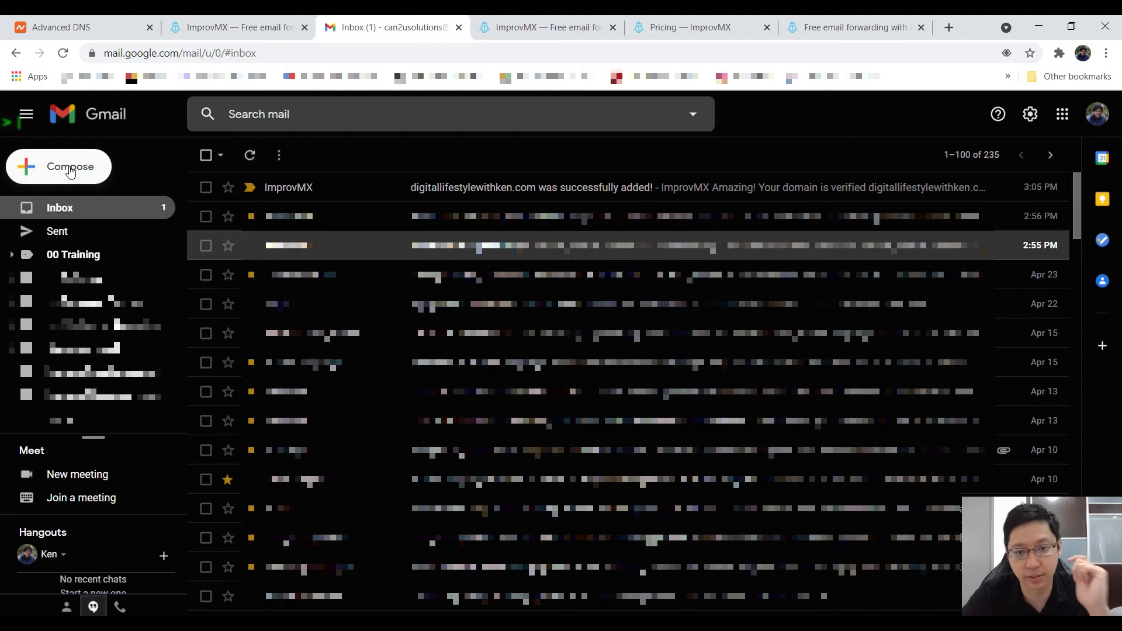
{"action": "key", "text": "ctrl+v"}
{"action": "type", "text": "com"}
{"action": "left_click", "coordinate": [752, 346]}
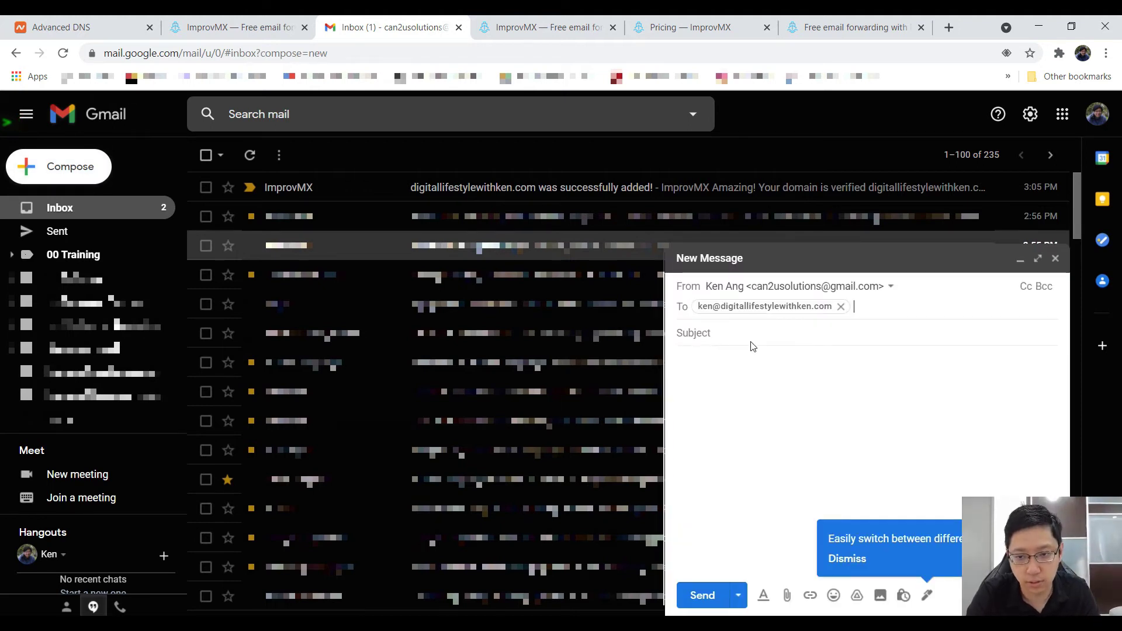
{"action": "type", "text": "Testing Redirect"}
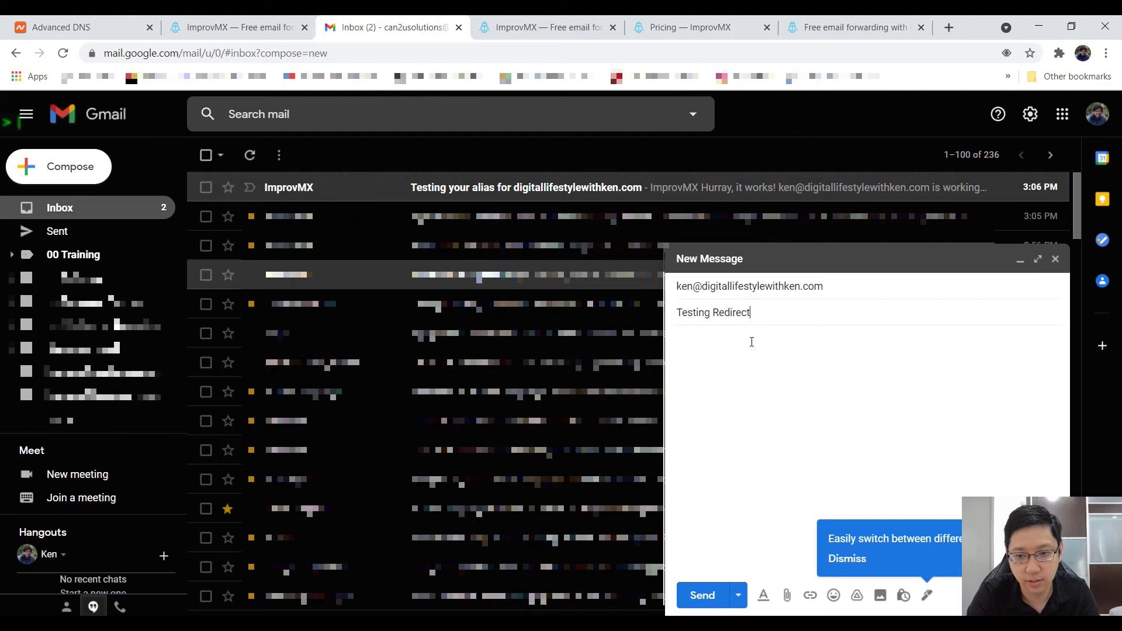
{"action": "key", "text": "Tab"}
{"action": "type", "text": "Testing 1 2 3"}
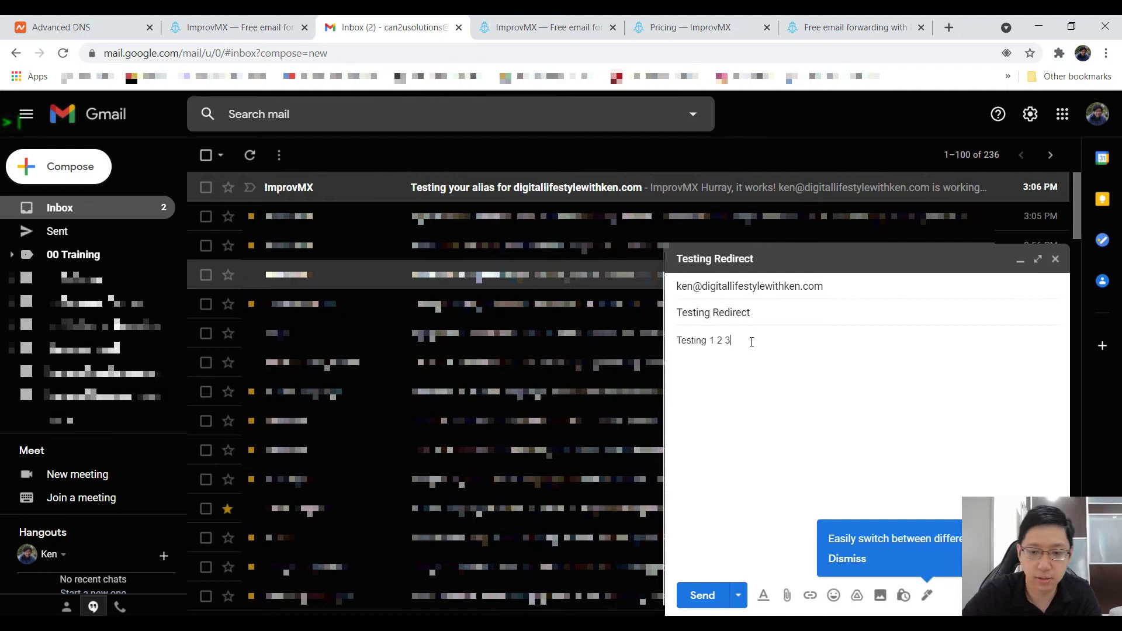
{"action": "left_click", "coordinate": [703, 595]}
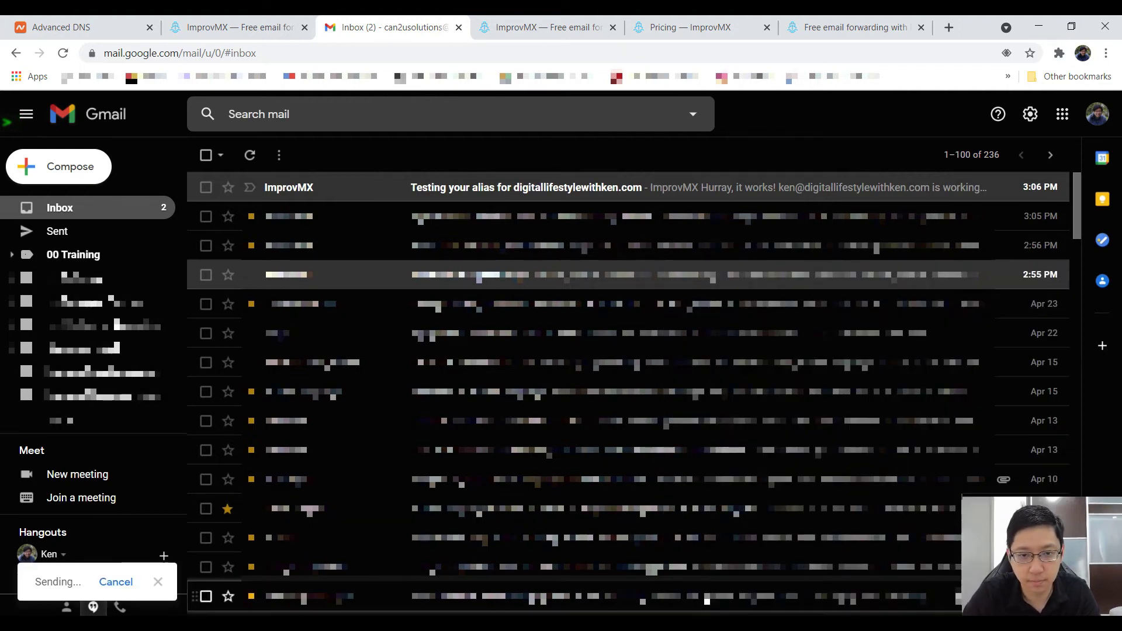
Step: Inspect ImprovMX's alias test email and its recipient details, then return to the inbox
{"action": "left_click", "coordinate": [524, 194]}
{"action": "scroll", "coordinate": [634, 473], "scroll_direction": "down", "scroll_amount": 3}
{"action": "left_click_drag", "start_coordinate": [481, 275], "coordinate": [785, 348]}
{"action": "left_click", "coordinate": [476, 346]}
{"action": "scroll", "coordinate": [499, 338], "scroll_direction": "up", "scroll_amount": 3}
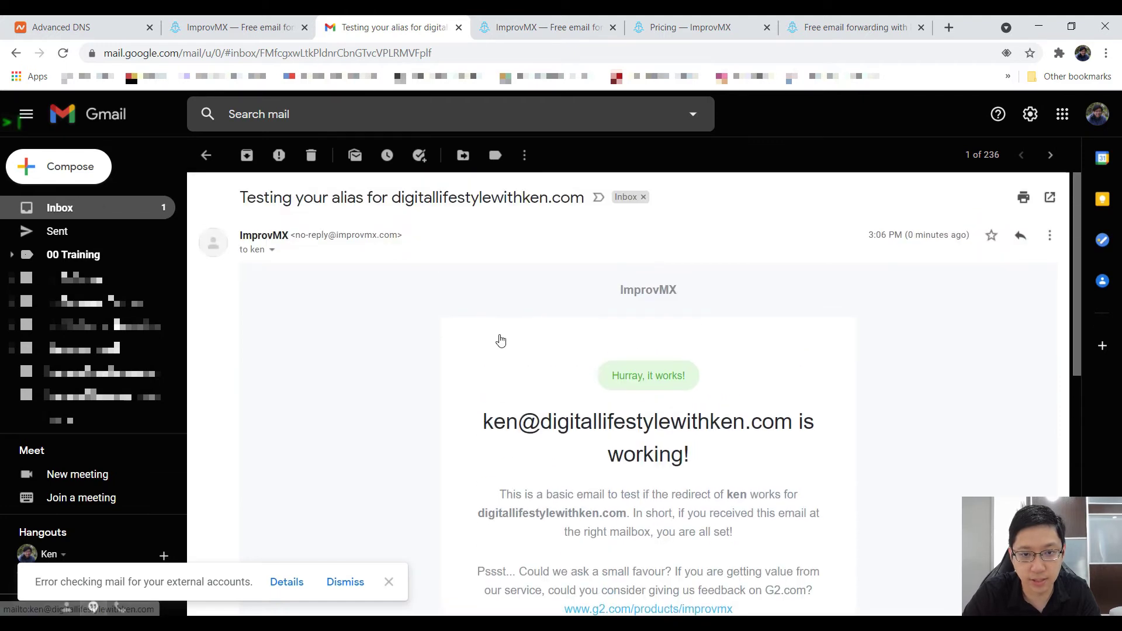
{"action": "left_click", "coordinate": [272, 250]}
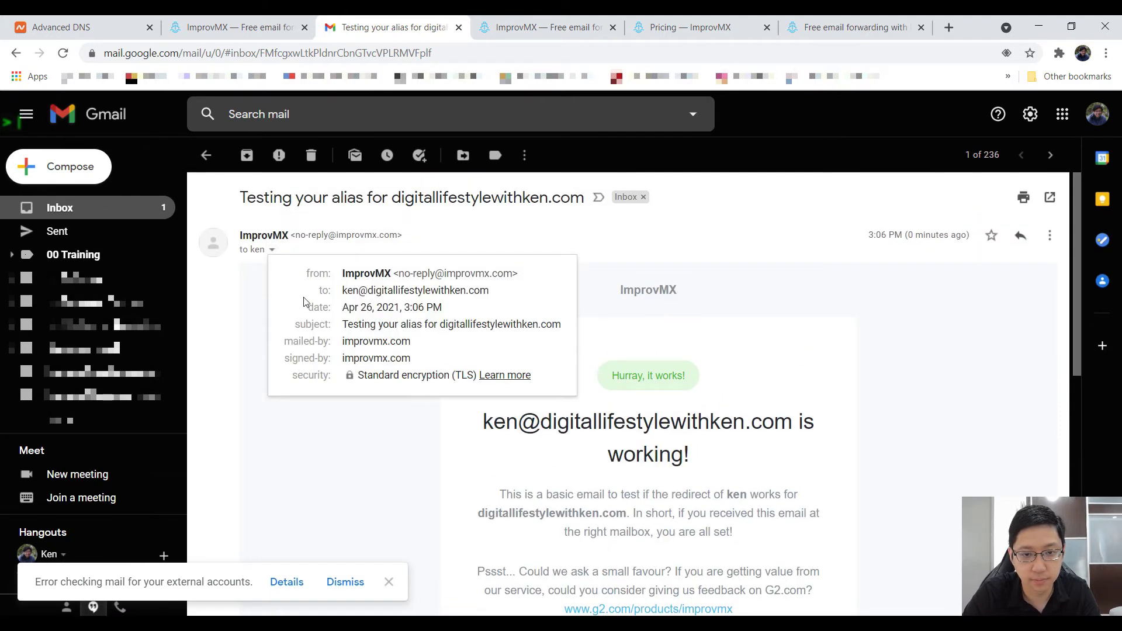
{"action": "left_click_drag", "start_coordinate": [352, 290], "coordinate": [491, 291]}
{"action": "left_click_drag", "start_coordinate": [343, 290], "coordinate": [490, 291]}
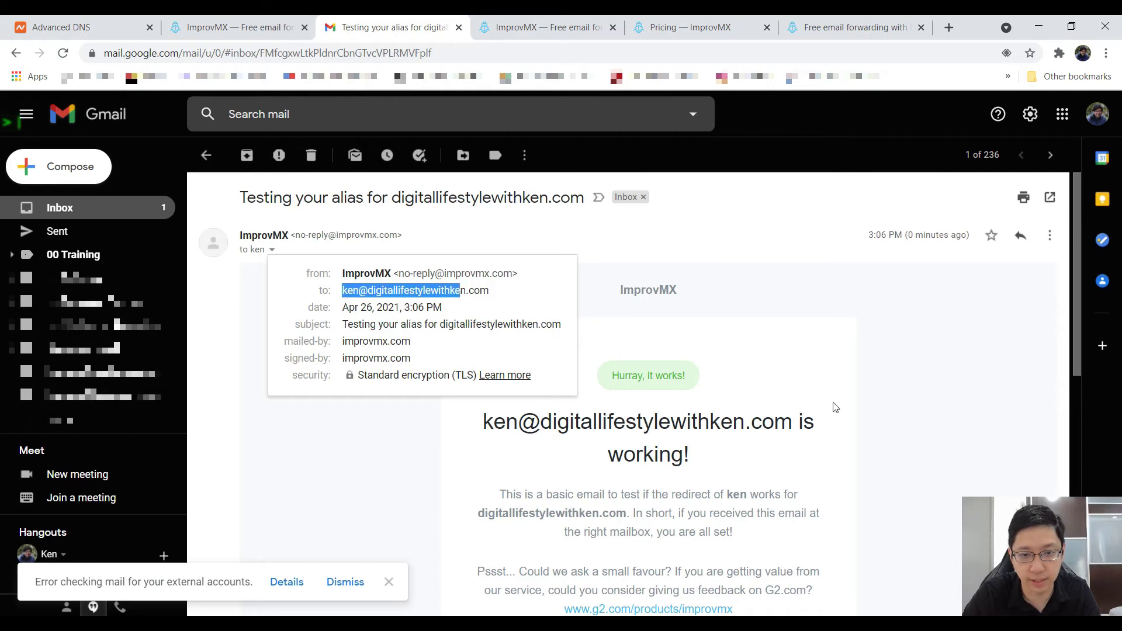
{"action": "left_click", "coordinate": [816, 364]}
{"action": "left_click", "coordinate": [206, 155]}
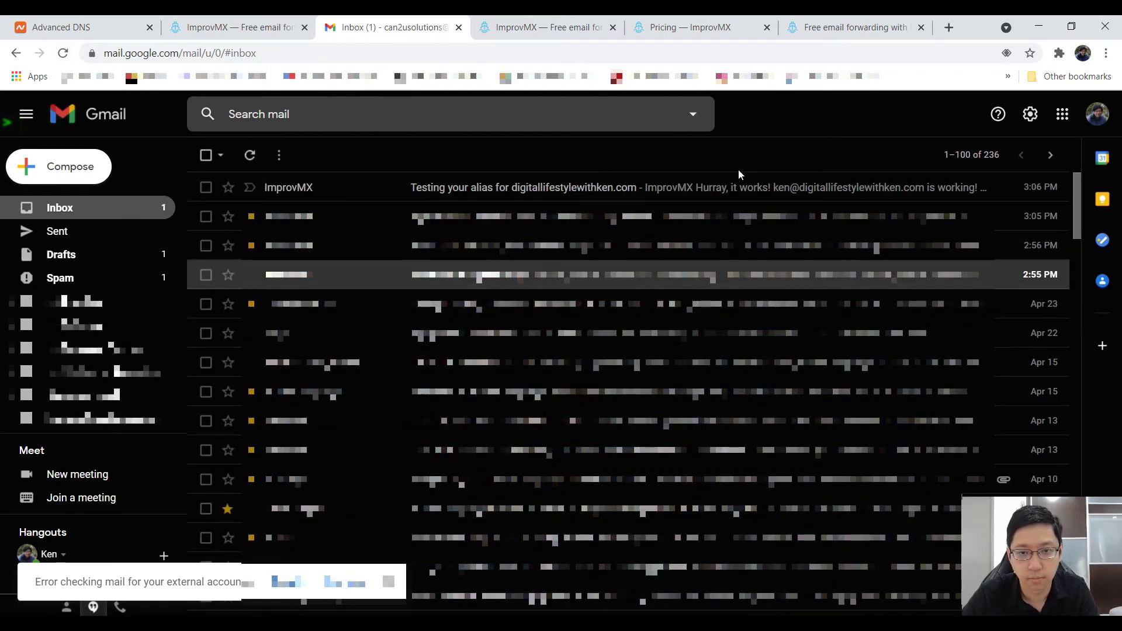
Step: In Spam, open the Testing Redirect message and check its sender and recipient delivery details
{"action": "left_click", "coordinate": [98, 279]}
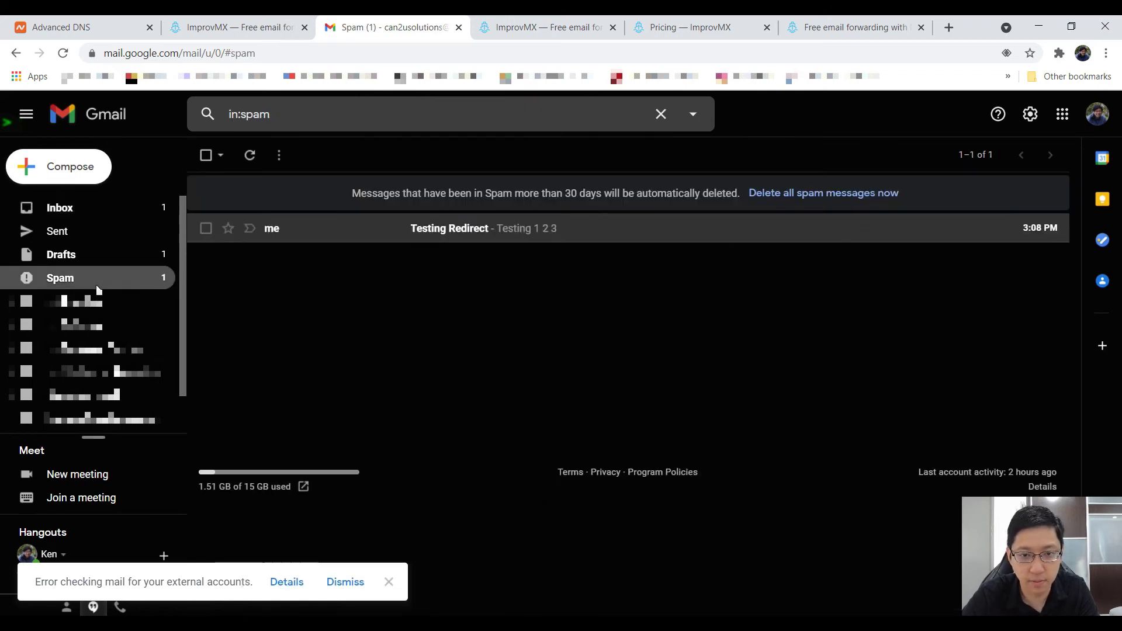
{"action": "left_click", "coordinate": [471, 238]}
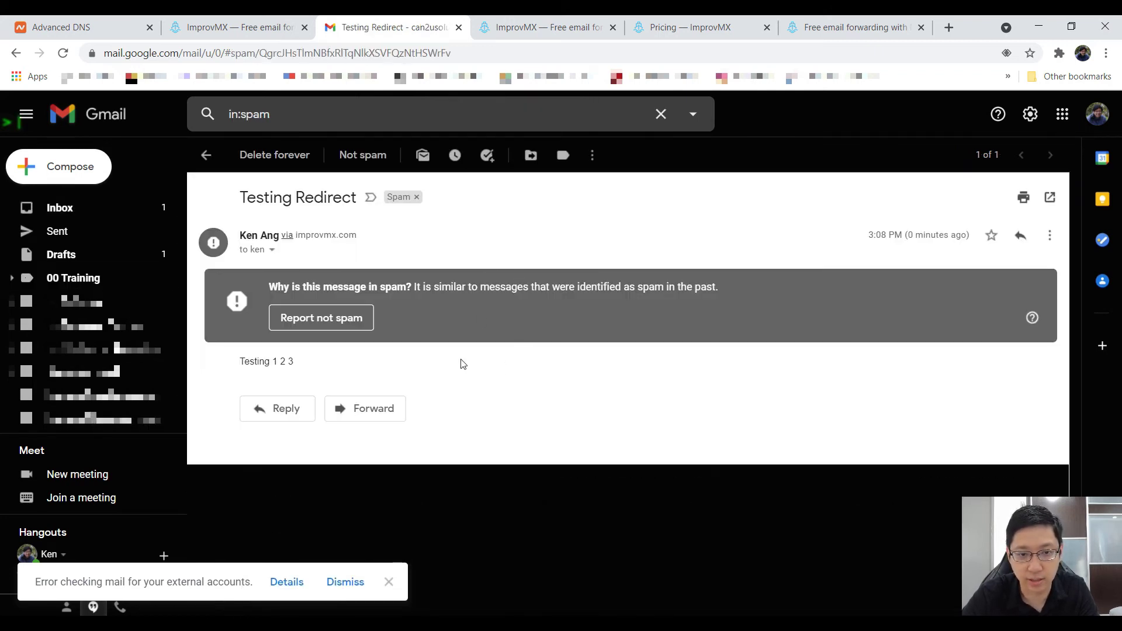
{"action": "left_click", "coordinate": [273, 250]}
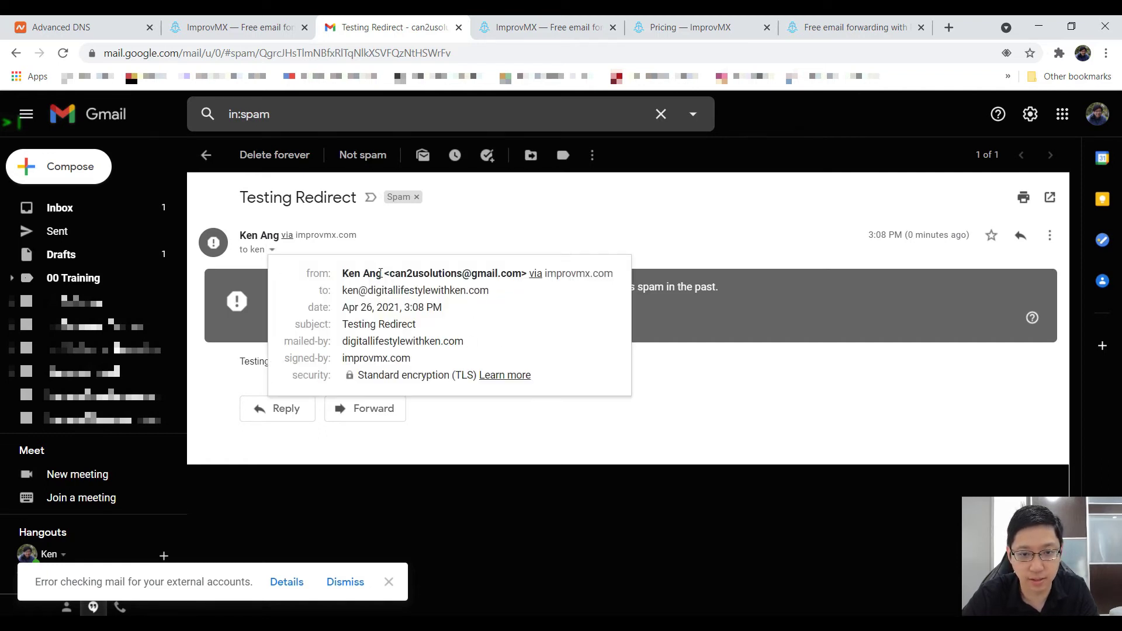
{"action": "left_click_drag", "start_coordinate": [440, 268], "coordinate": [347, 287]}
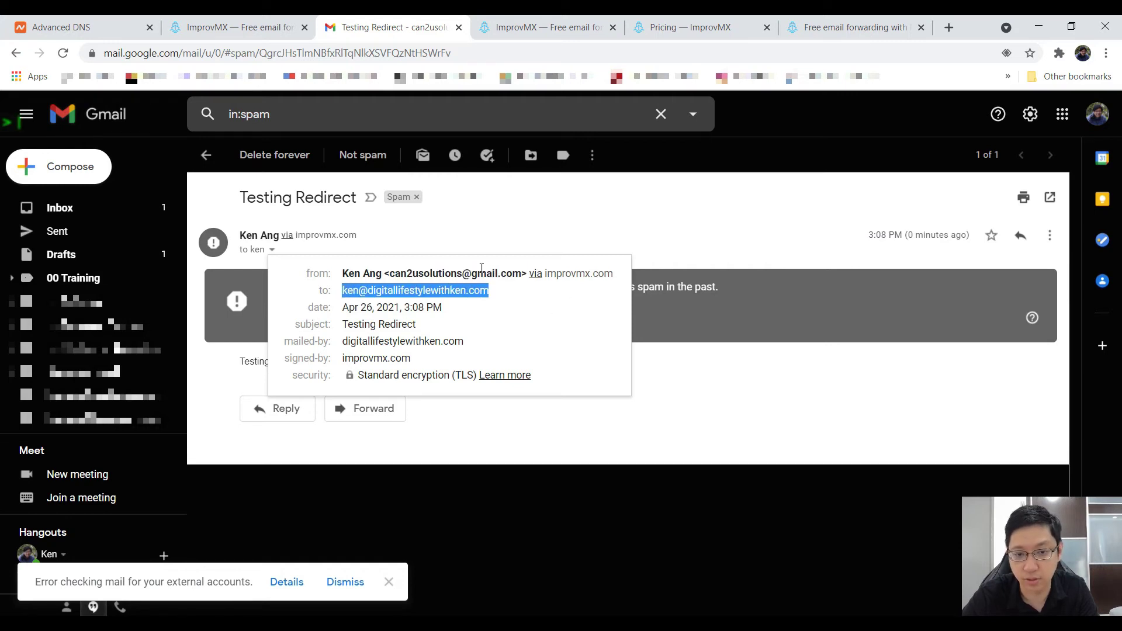
{"action": "left_click", "coordinate": [723, 375]}
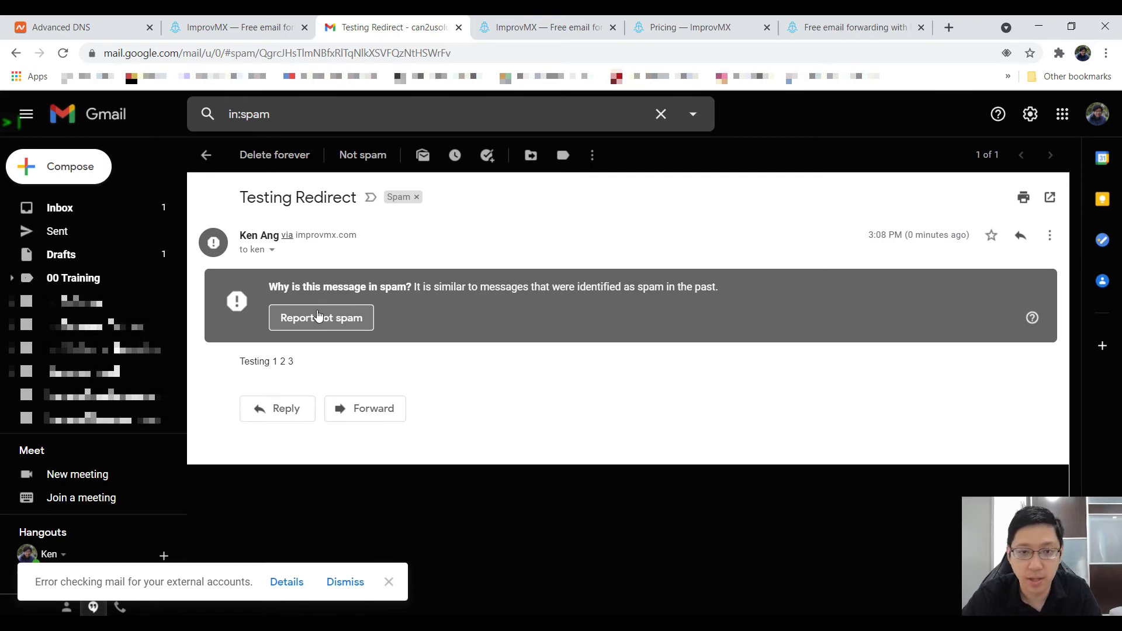
Step: Report Testing Redirect as not spam, then confirm its delivery details from the inbox thread
{"action": "left_click", "coordinate": [362, 155]}
{"action": "left_click", "coordinate": [59, 208]}
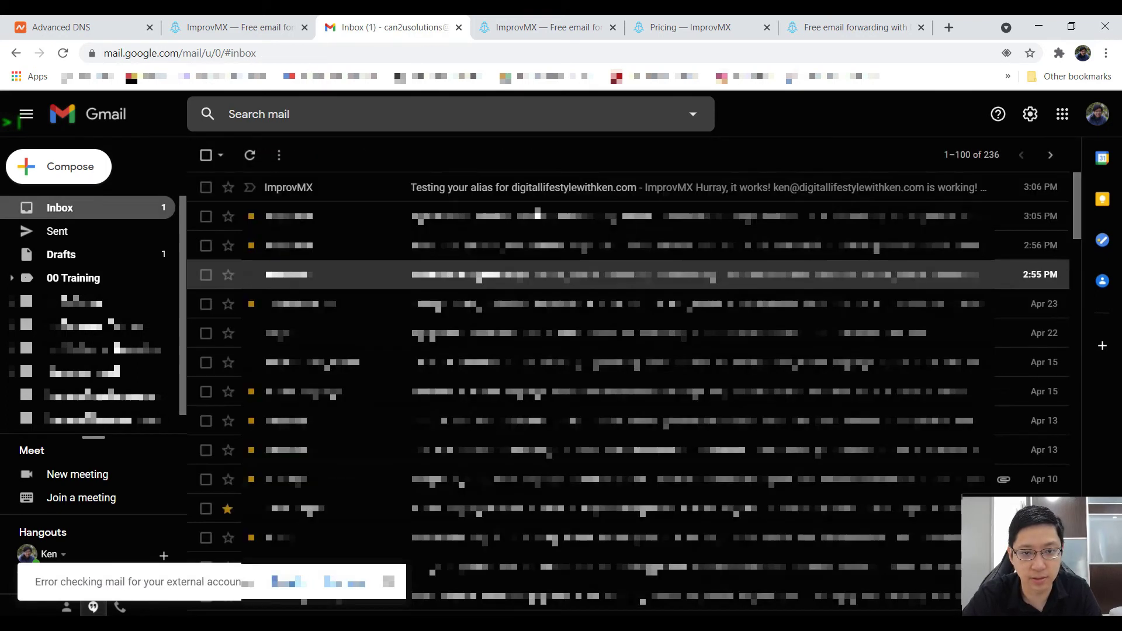
{"action": "left_click", "coordinate": [579, 194]}
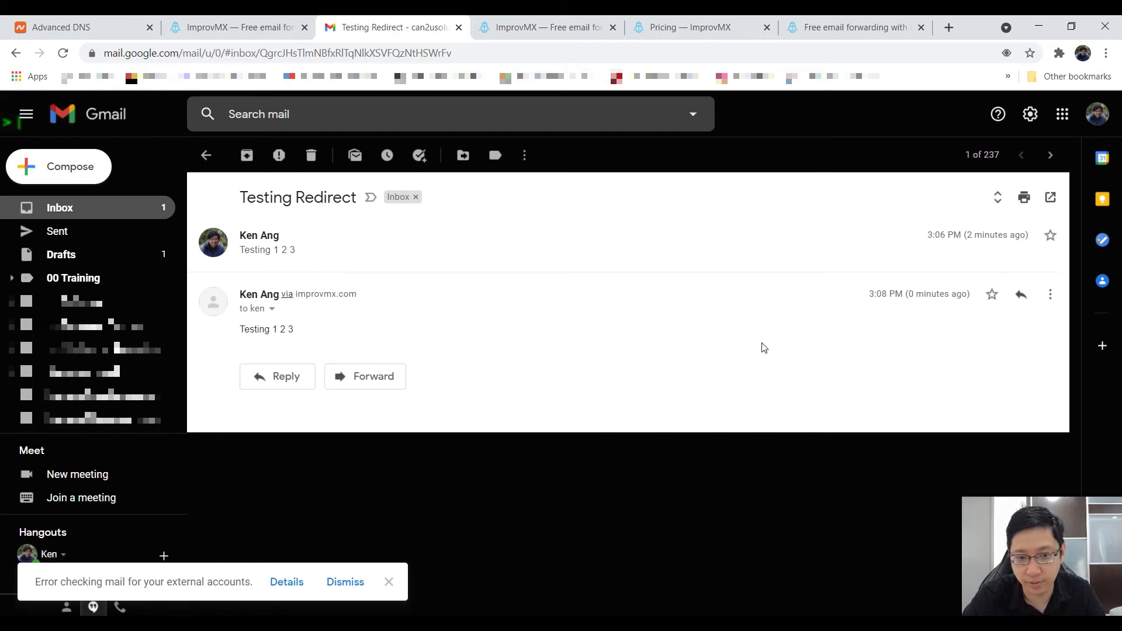
{"action": "left_click", "coordinate": [272, 309]}
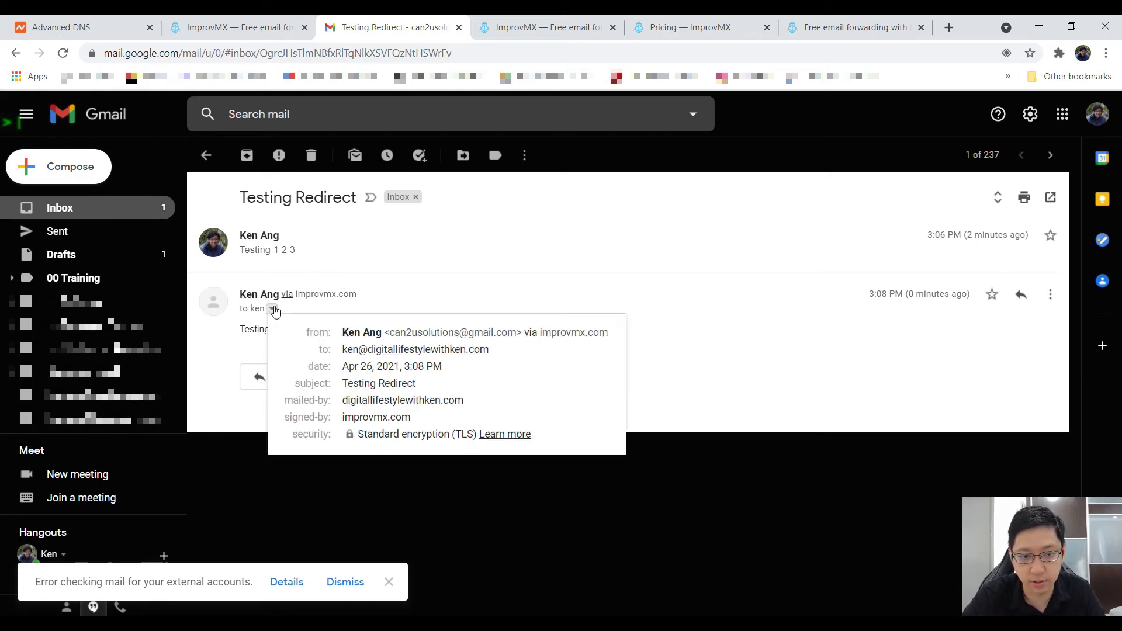
{"action": "left_click", "coordinate": [634, 240]}
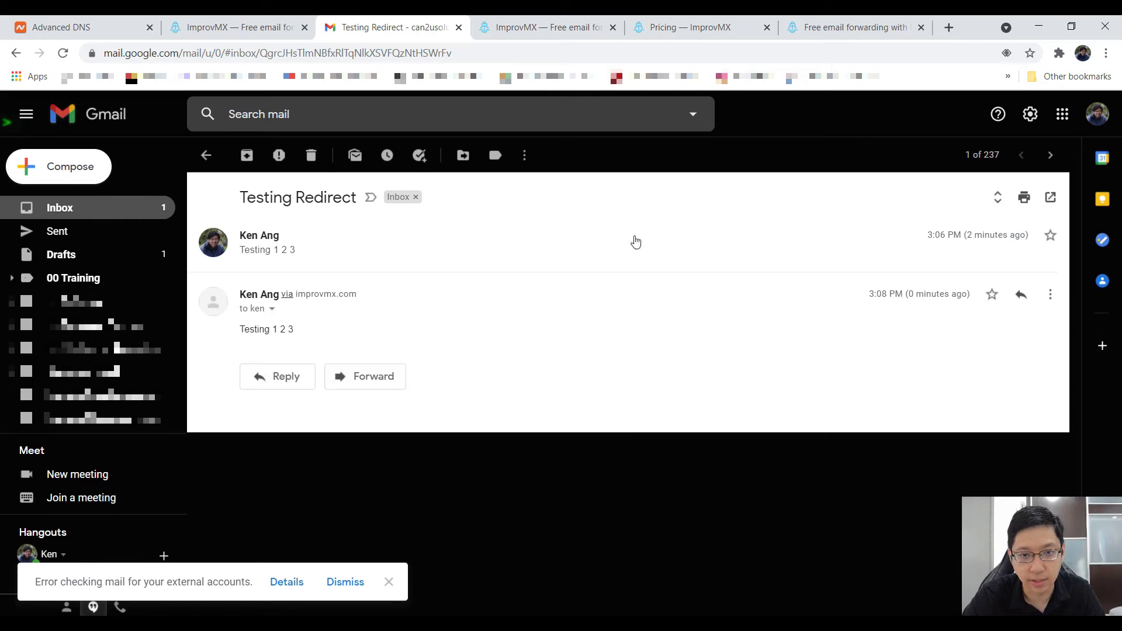
{"action": "left_click", "coordinate": [596, 23]}
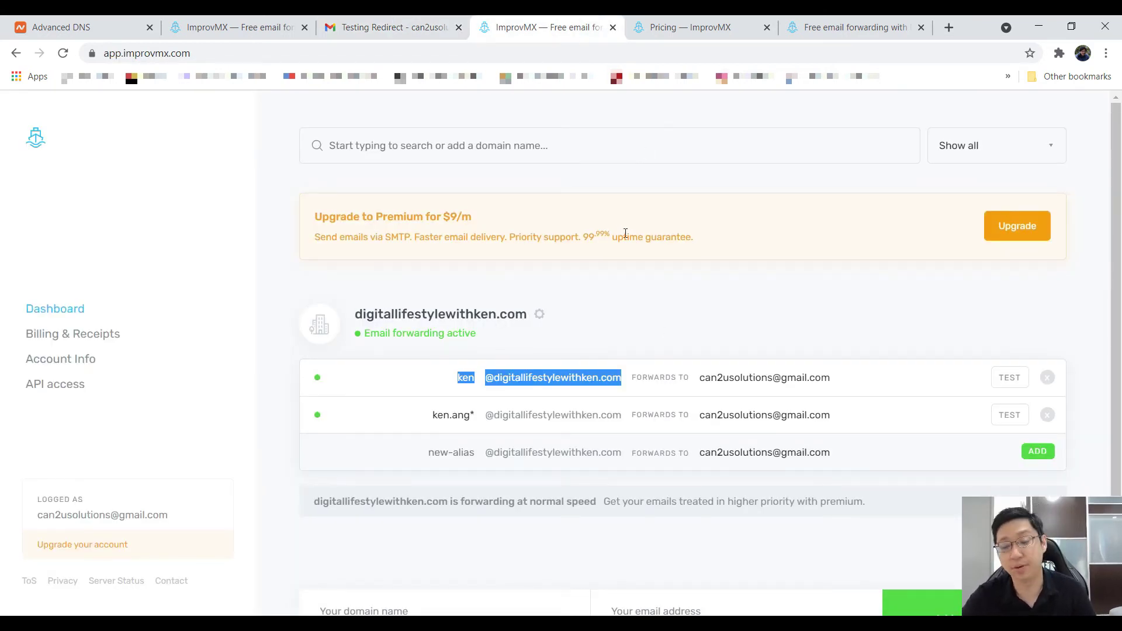
Step: Show digitallifestylewithken.com's DNS Settings listing mx1 and mx2.improvmx.com, tab moved beside Inbox
{"action": "scroll", "coordinate": [625, 234], "scroll_direction": "down", "scroll_amount": 3}
{"action": "scroll", "coordinate": [608, 251], "scroll_direction": "up", "scroll_amount": 1}
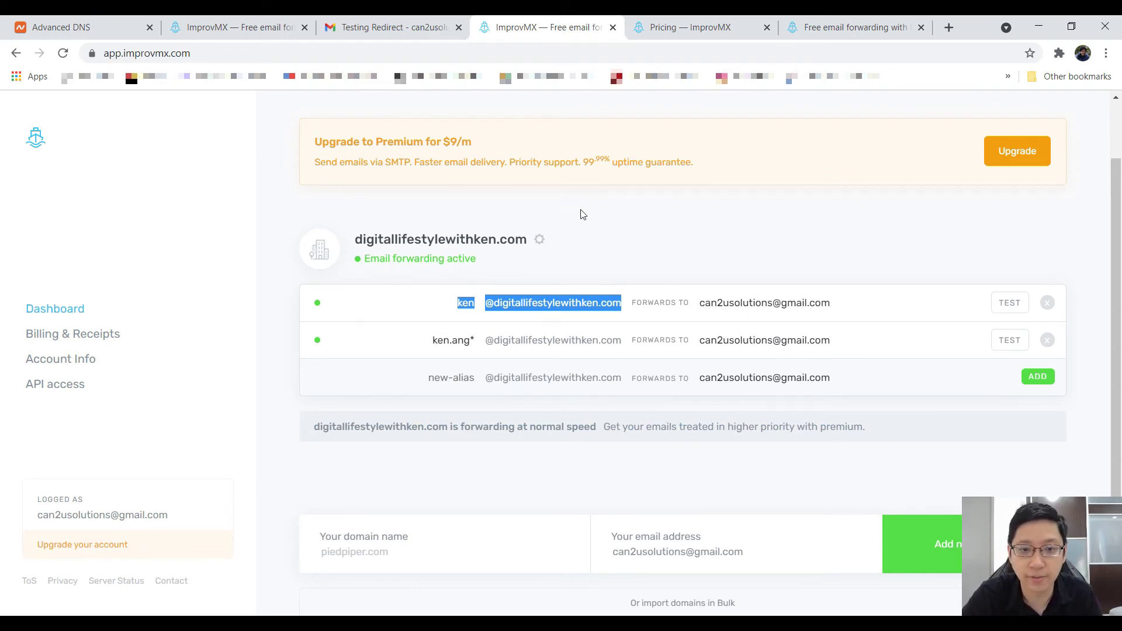
{"action": "scroll", "coordinate": [546, 283], "scroll_direction": "down", "scroll_amount": 1}
{"action": "scroll", "coordinate": [558, 269], "scroll_direction": "up", "scroll_amount": 2}
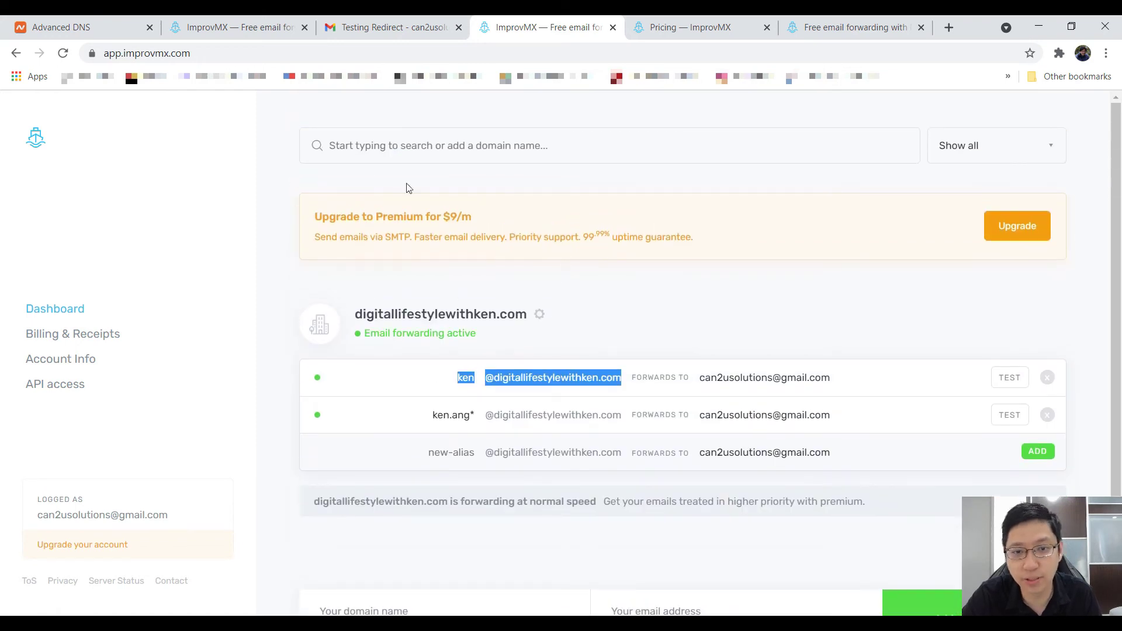
{"action": "left_click", "coordinate": [461, 20]}
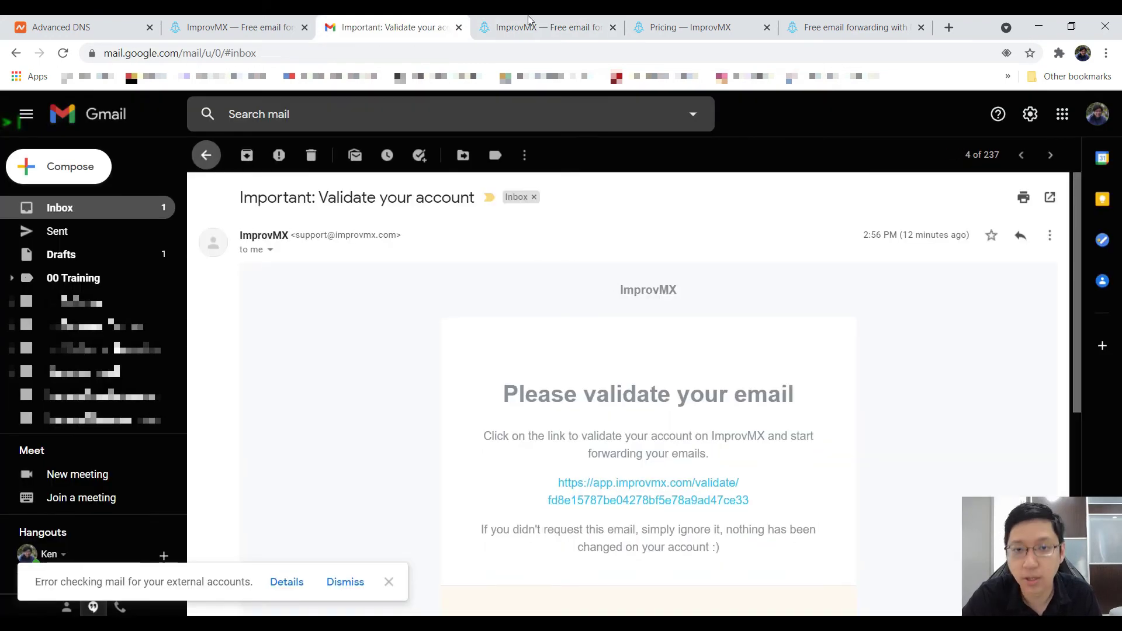
{"action": "left_click", "coordinate": [537, 20]}
{"action": "left_click_drag", "start_coordinate": [243, 20], "coordinate": [398, 21]}
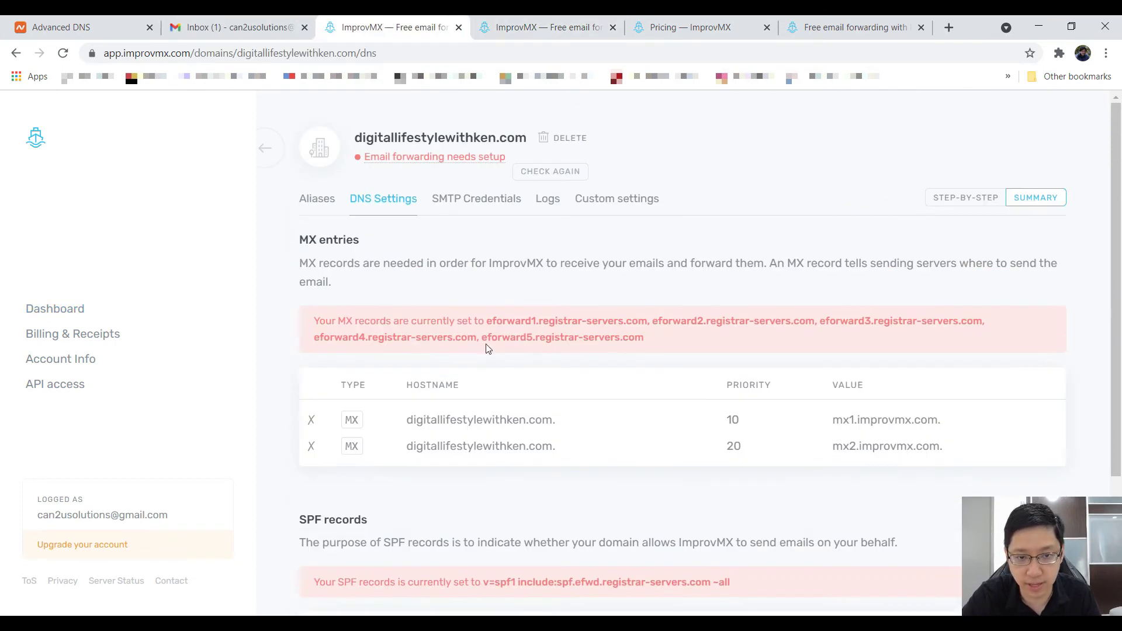
{"action": "scroll", "coordinate": [488, 349], "scroll_direction": "down", "scroll_amount": 3}
{"action": "left_click", "coordinate": [85, 27]}
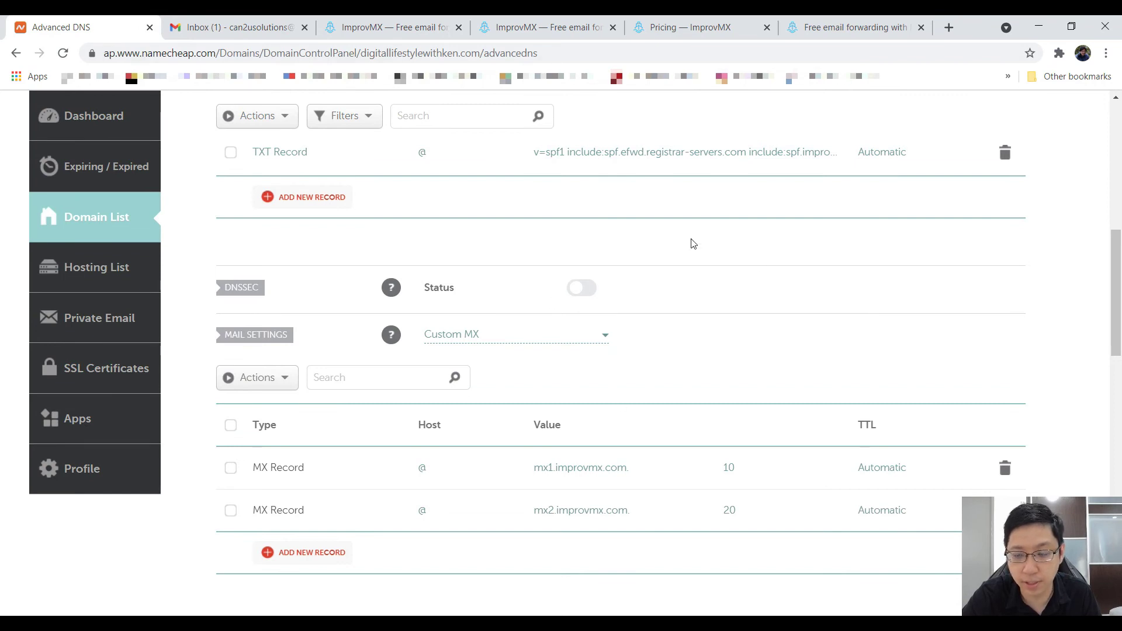
{"action": "scroll", "coordinate": [693, 244], "scroll_direction": "up", "scroll_amount": 5}
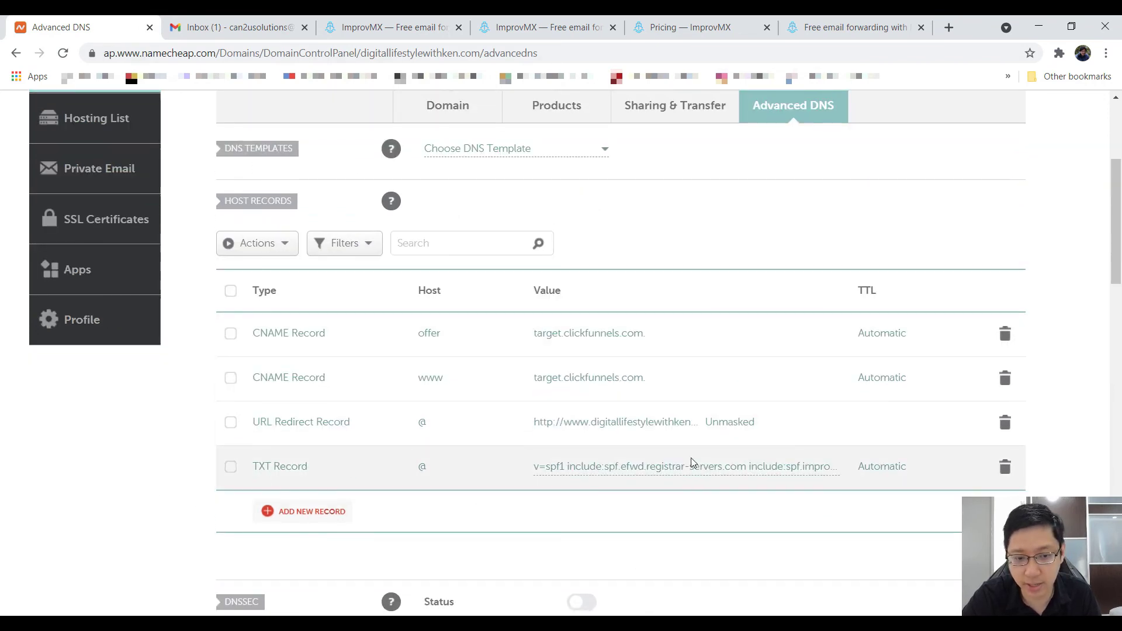
{"action": "scroll", "coordinate": [483, 316], "scroll_direction": "down", "scroll_amount": 6}
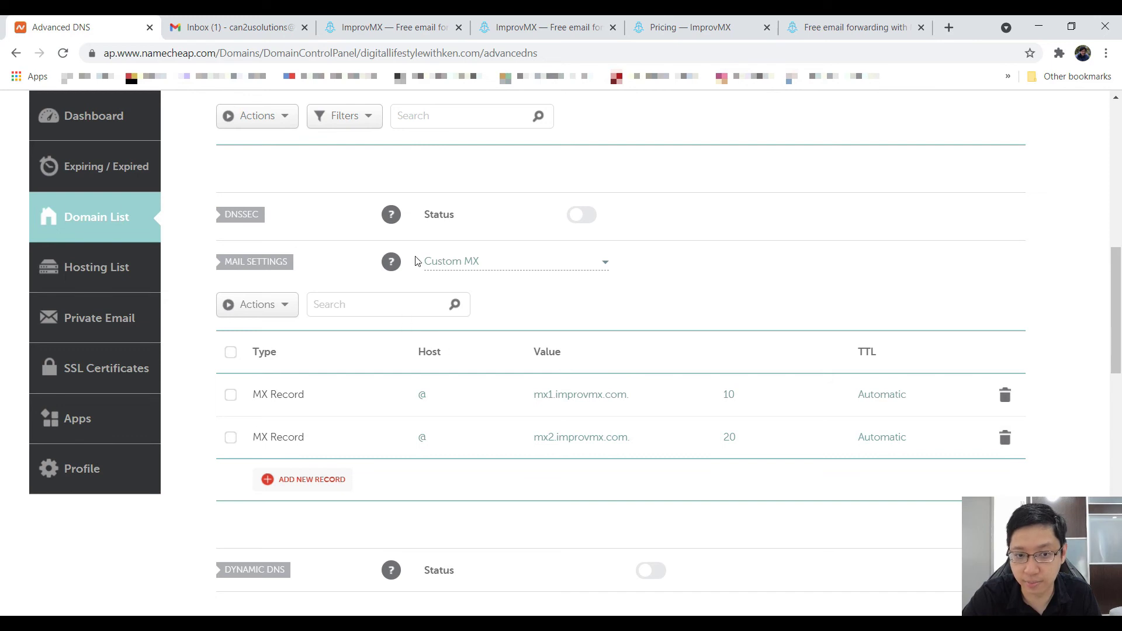
{"action": "scroll", "coordinate": [1030, 261], "scroll_direction": "up", "scroll_amount": 2}
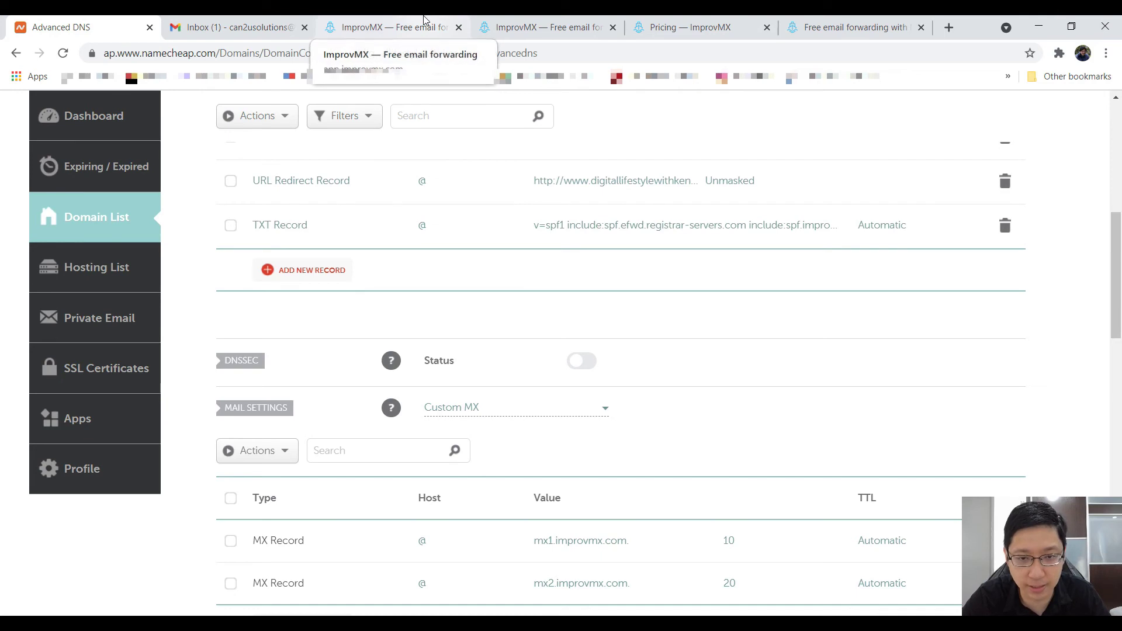
{"action": "left_click", "coordinate": [393, 20]}
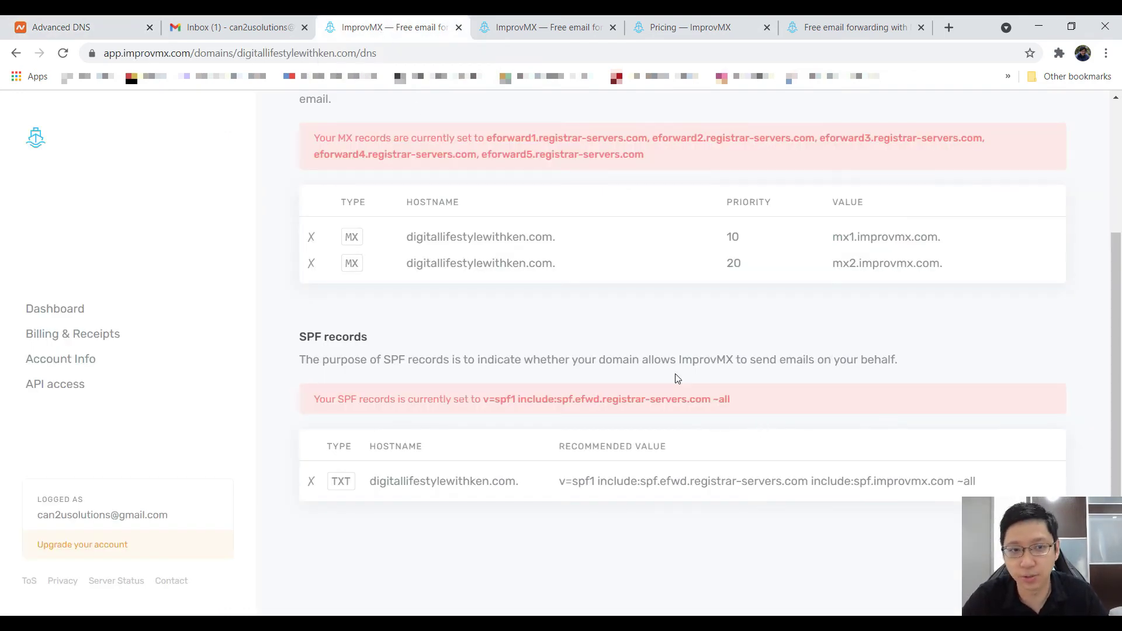